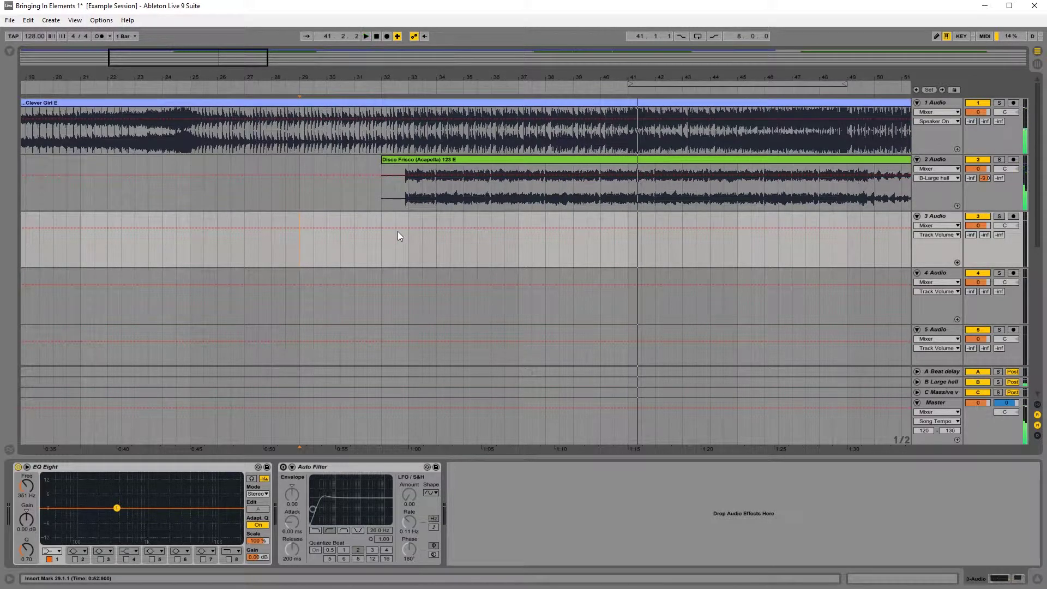
- Solo the 2 Audio track and play the first Disco Frisco acapella clip's opening from bar 31
left_click_drag(409, 77, 416, 55)
left_click_drag(378, 195, 423, 195)
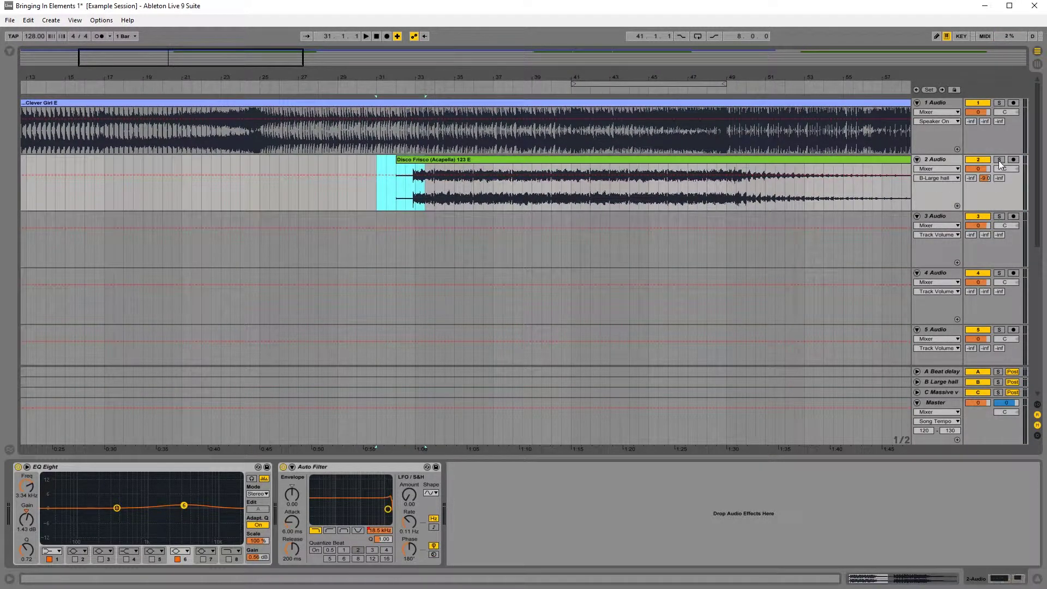
left_click(999, 159)
key("space")
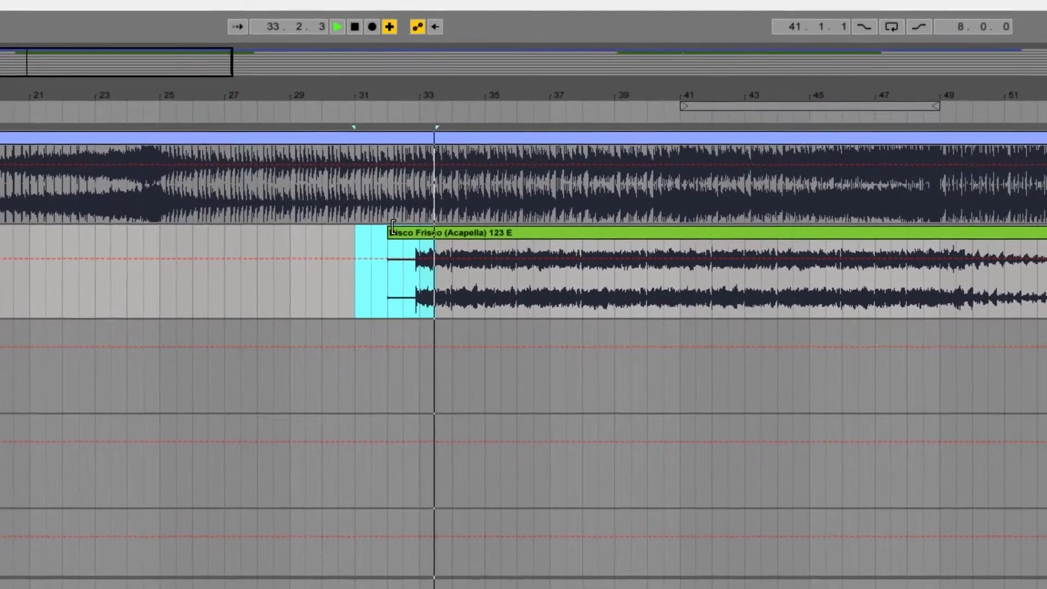
- Trim the start of the first Disco Frisco acapella clip to just before the first vocal, around beat 32.4, and audition it
left_click_drag(395, 213, 410, 215)
left_click_drag(412, 252, 414, 256)
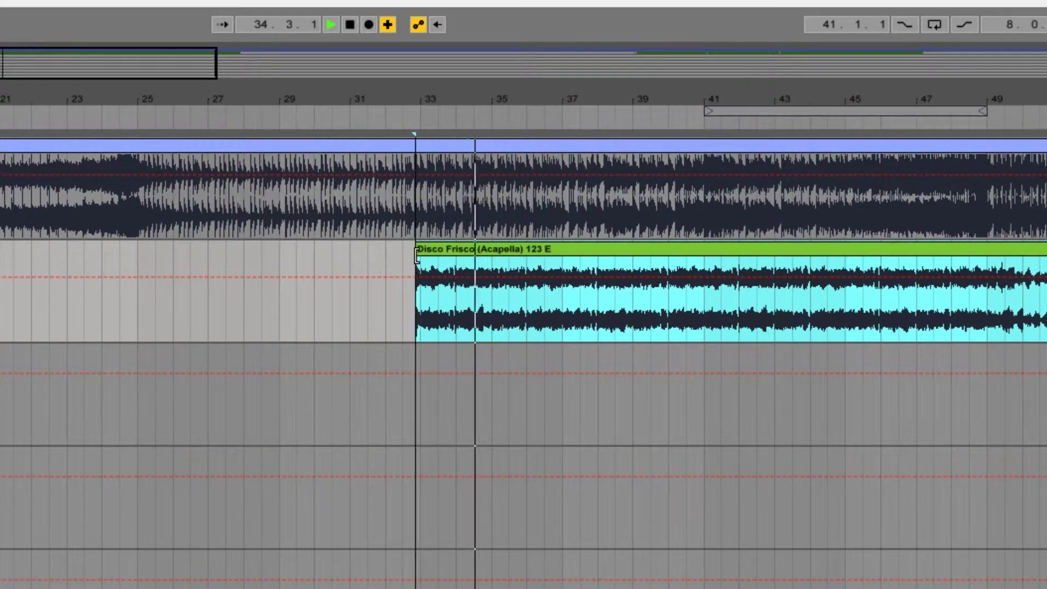
left_click(407, 325)
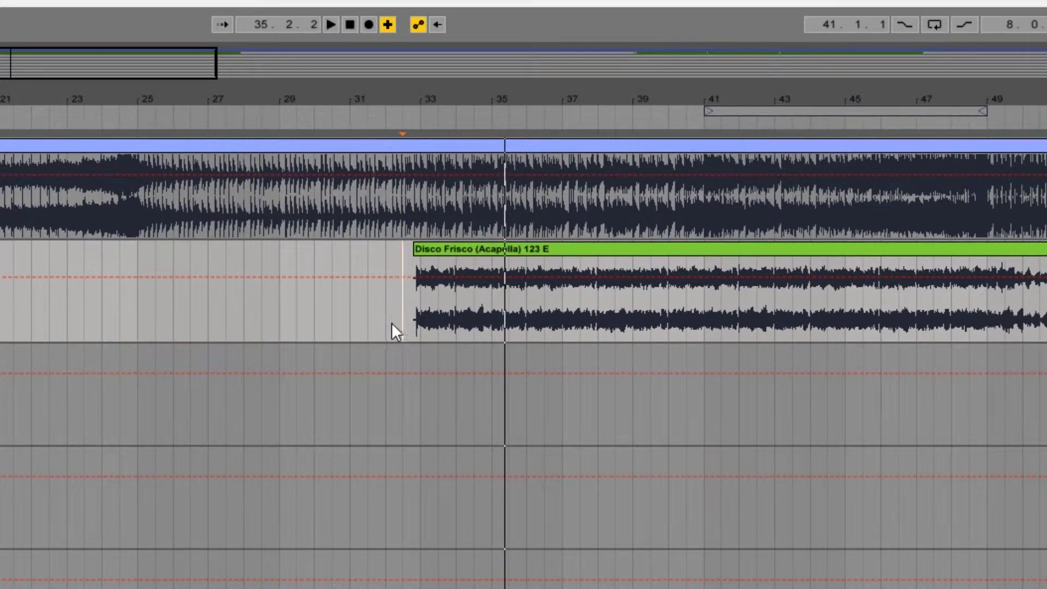
left_click(410, 327)
key("space")
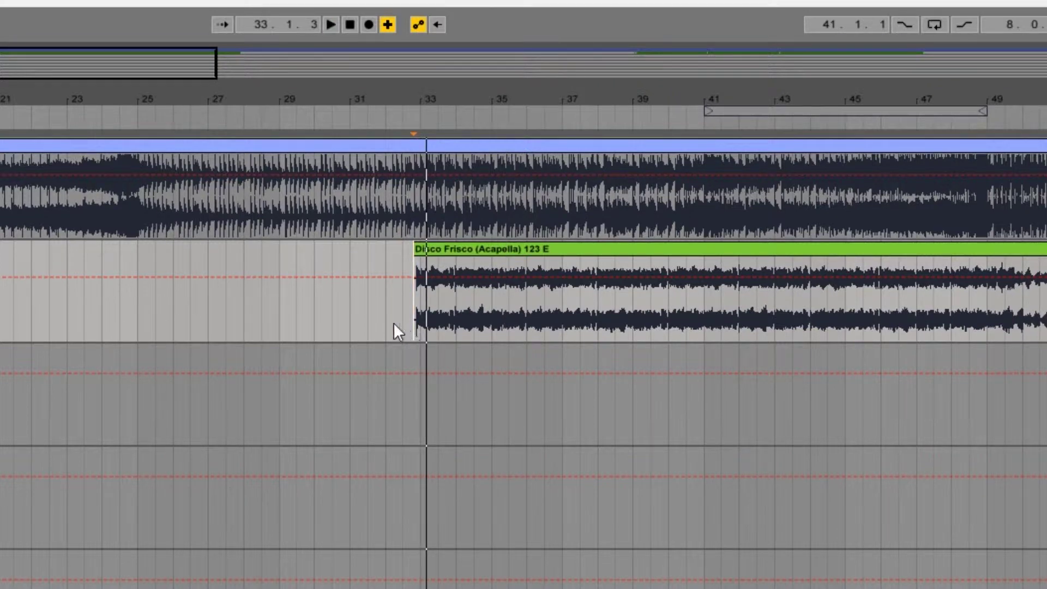
- Split the acapella clip at bar 33 and audition the short opening piece alone, with the remainder temporarily moved aside
left_click(422, 323)
key("ctrl+e")
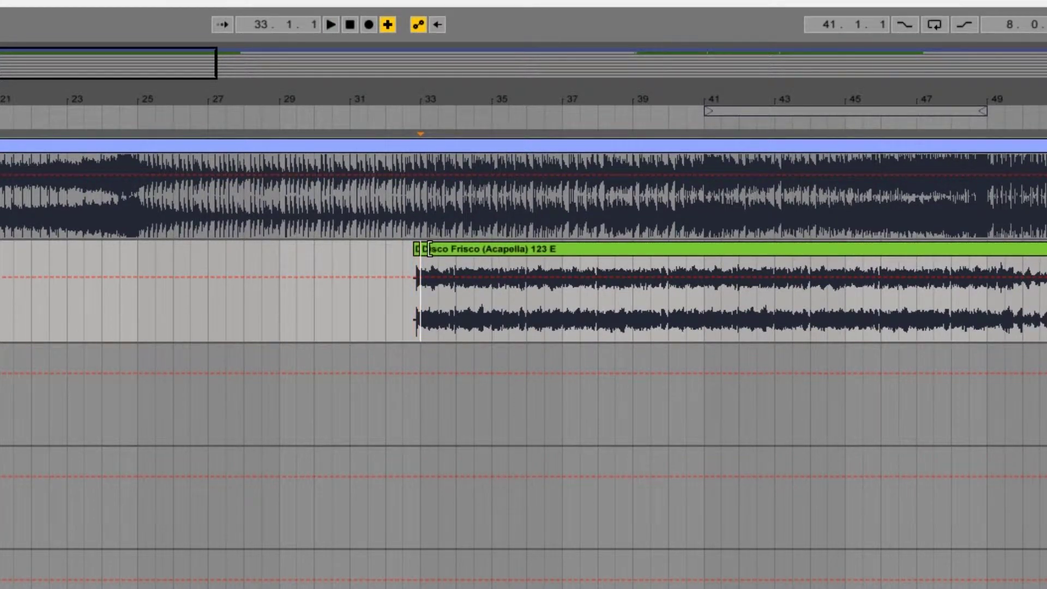
left_click_drag(426, 249, 456, 253)
left_click(402, 313)
key("space")
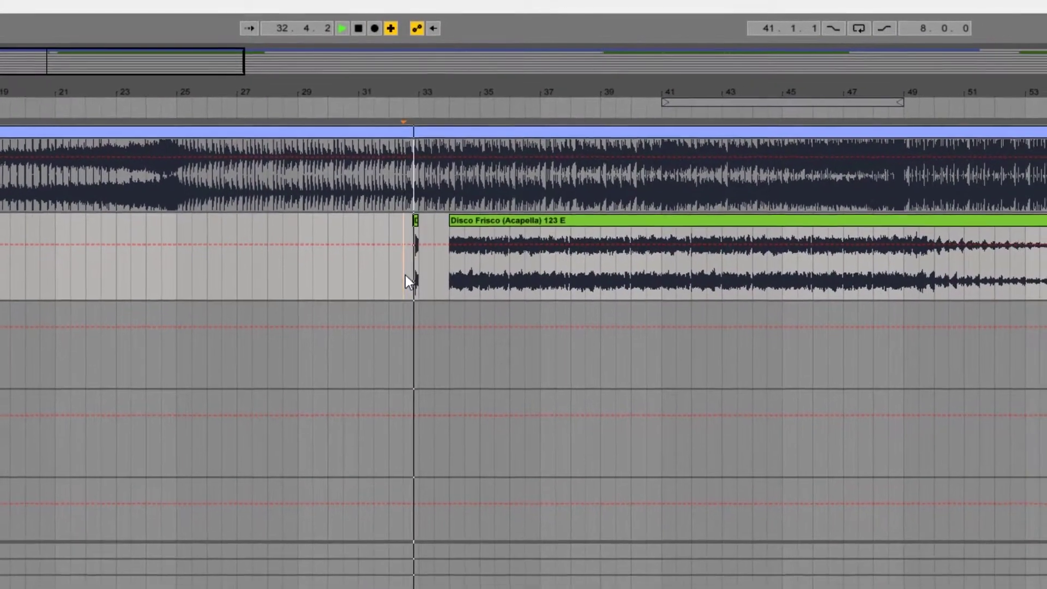
key("space")
left_click_drag(449, 225, 419, 226)
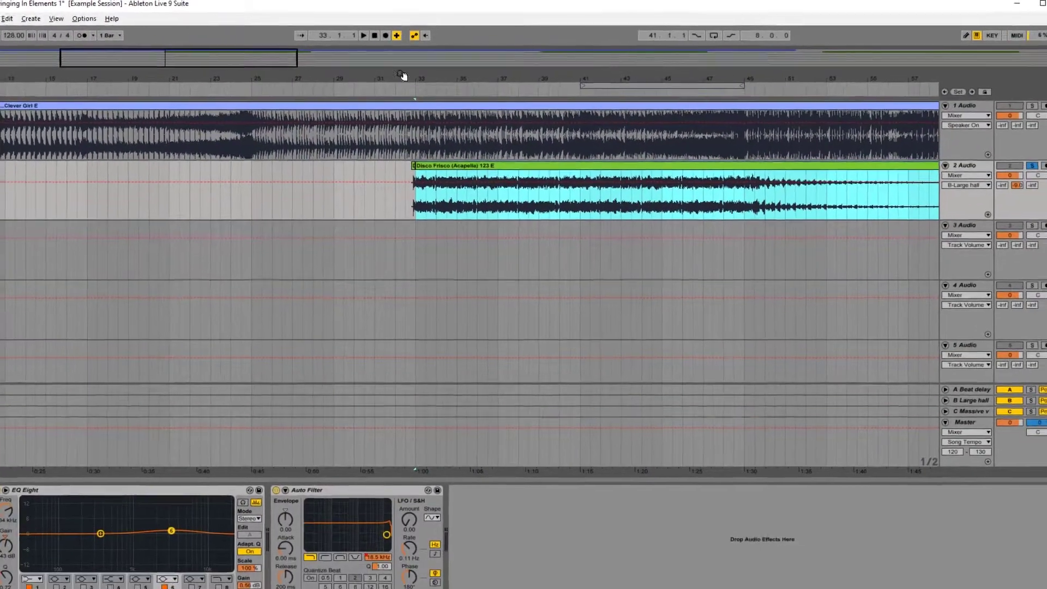
- Copy the short opening vocal piece to bar 202, beyond the end of the arrangement, and move the copy onto 4 Audio
left_click_drag(408, 83, 448, 161)
left_click(440, 158)
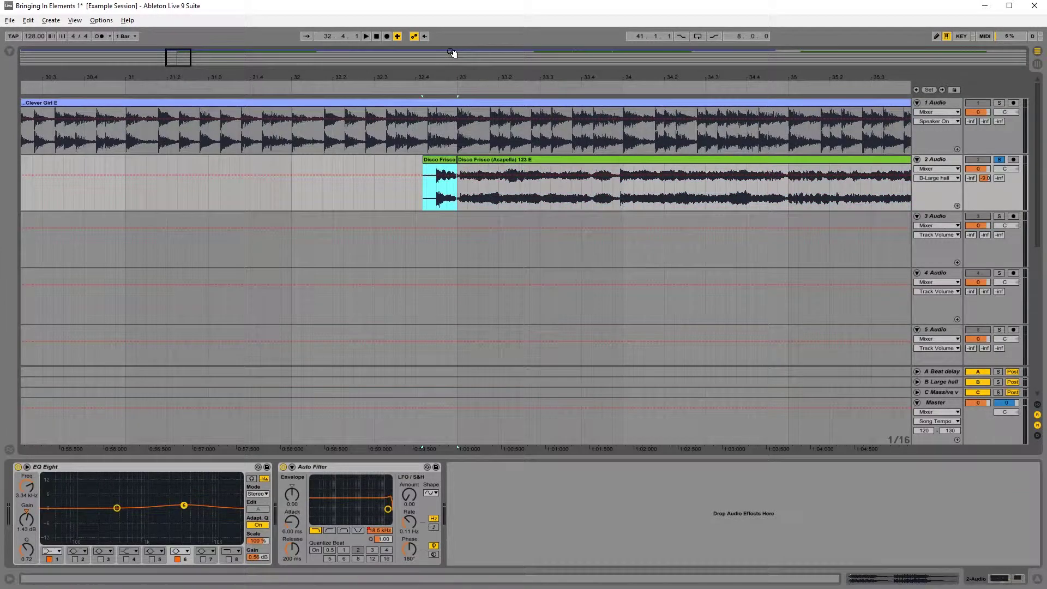
left_click_drag(453, 75, 160, 27)
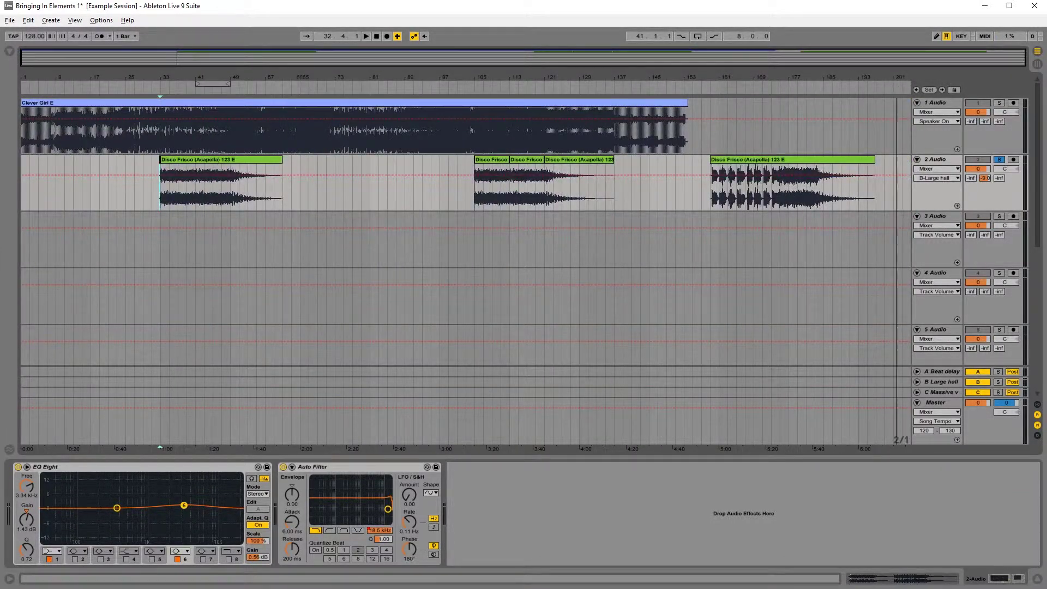
left_click_drag(896, 77, 739, 205)
left_click(754, 194)
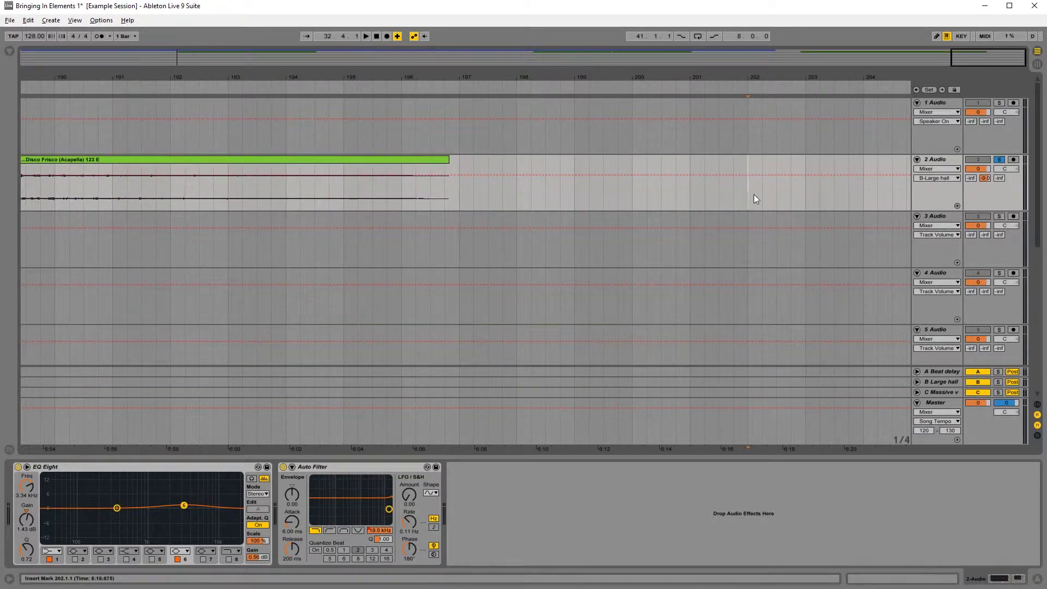
key("ctrl+v")
left_click_drag(804, 76, 692, 49)
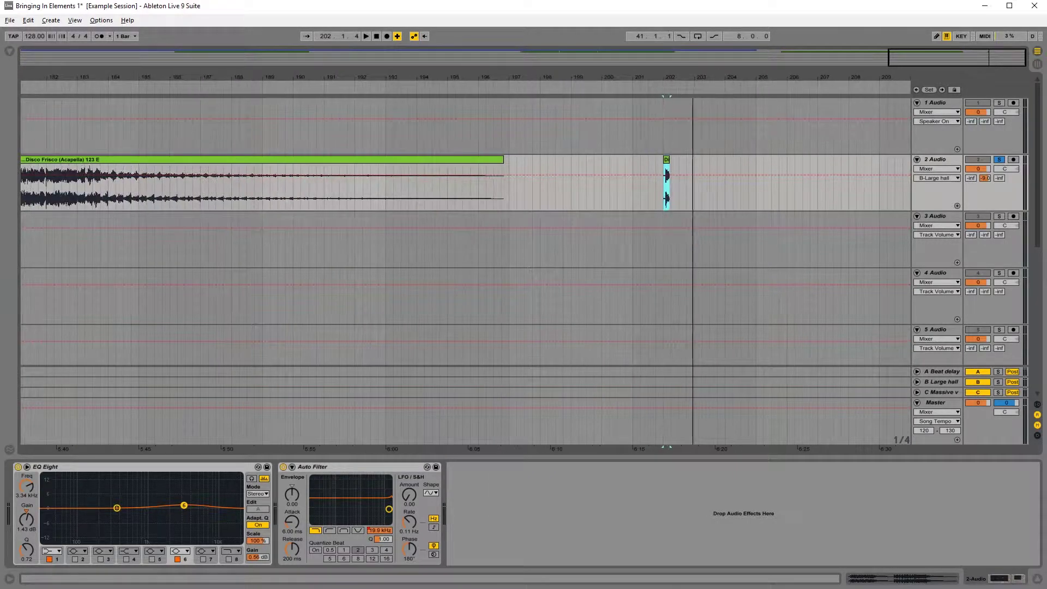
left_click_drag(666, 158, 668, 280)
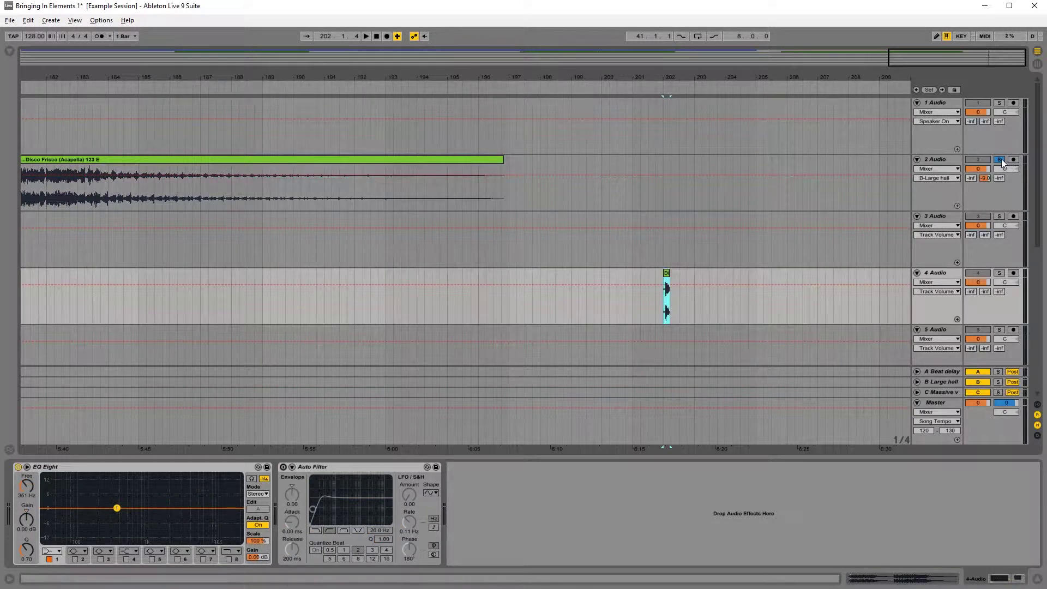
- Unsolo 2 Audio and play the copied vocal piece on 4 Audio from bar 202
left_click_drag(861, 78, 824, 131)
scroll(324, 268, "down", 1)
left_click(319, 202)
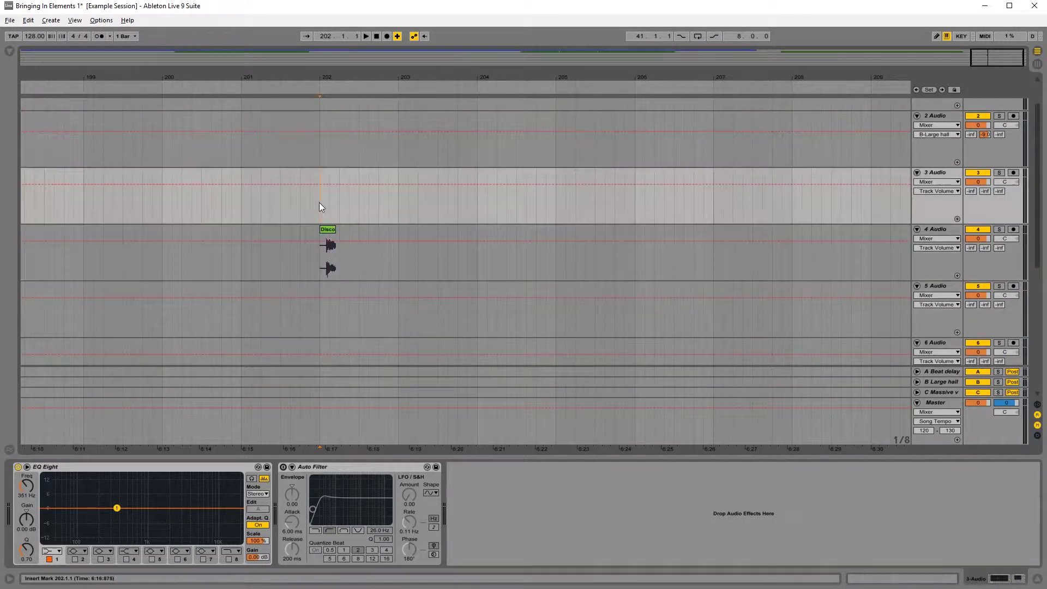
left_click(313, 252)
key("space")
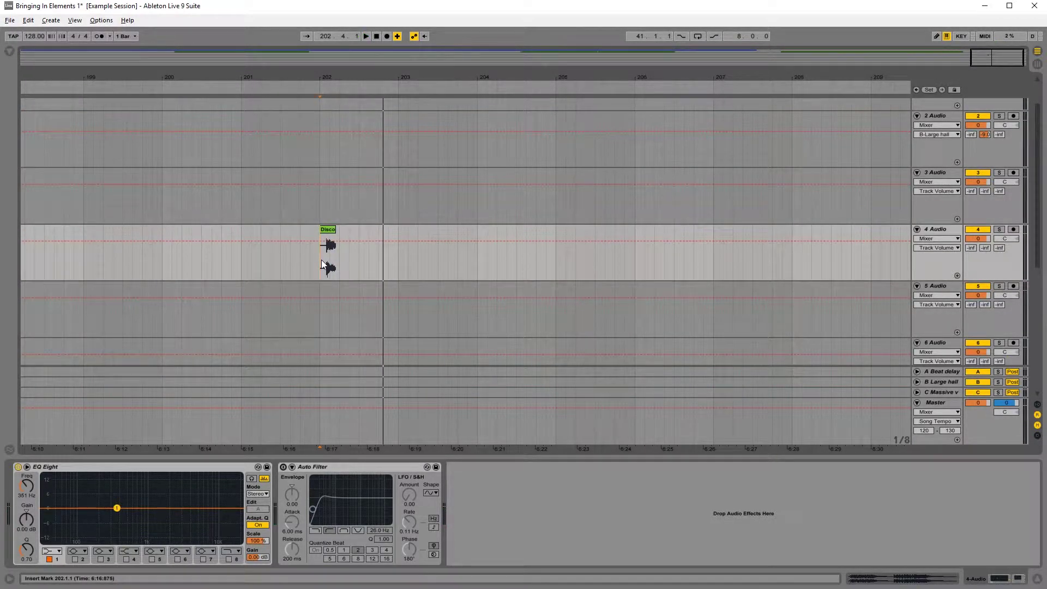
- Copy the Large Hall reverb from return track C onto the 4 Audio track, after the Auto Filter
left_click(942, 392)
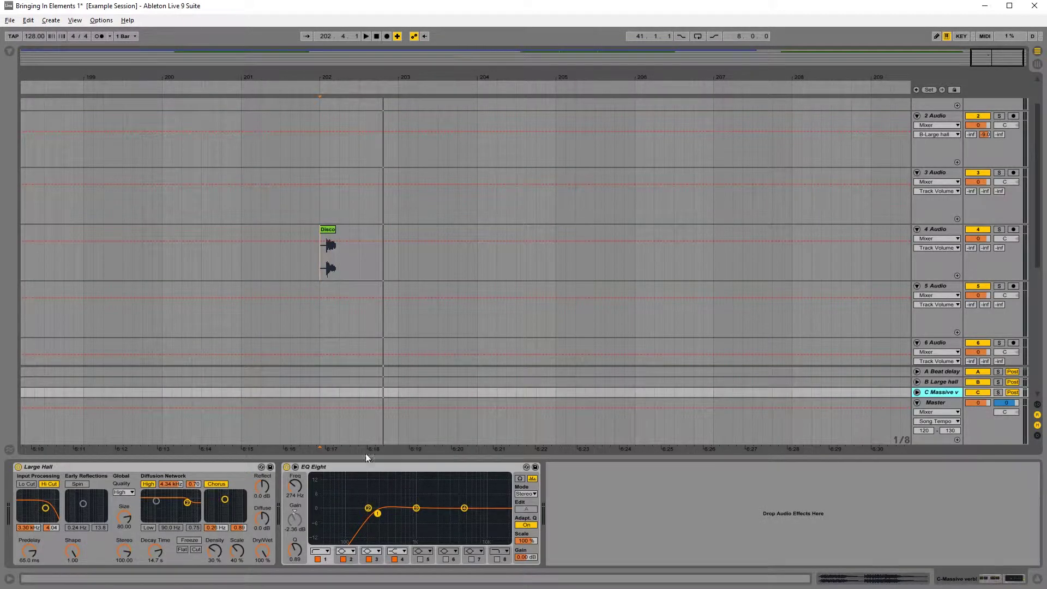
right_click(225, 472)
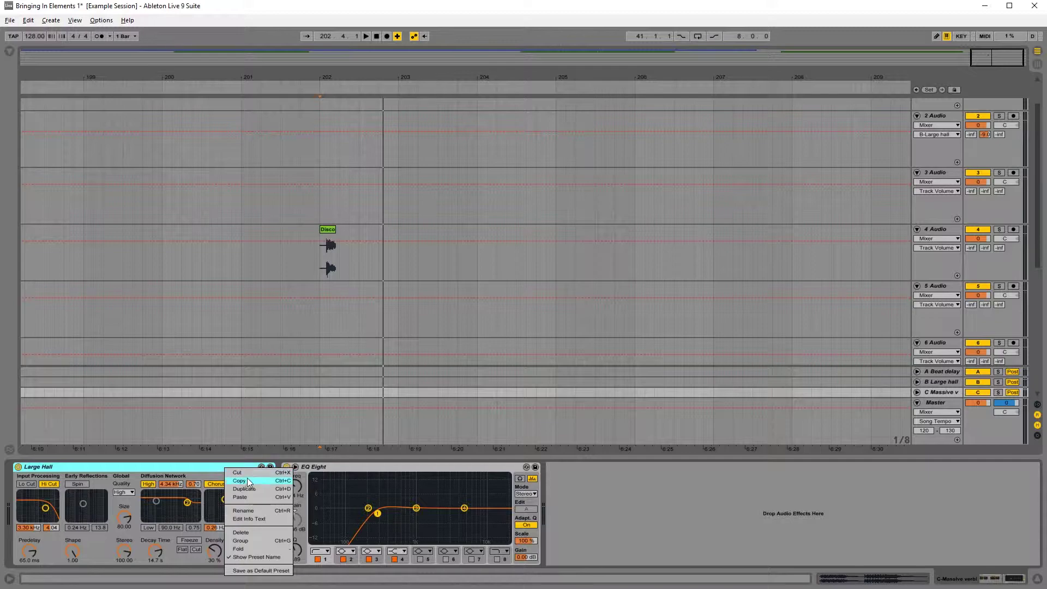
left_click(927, 269)
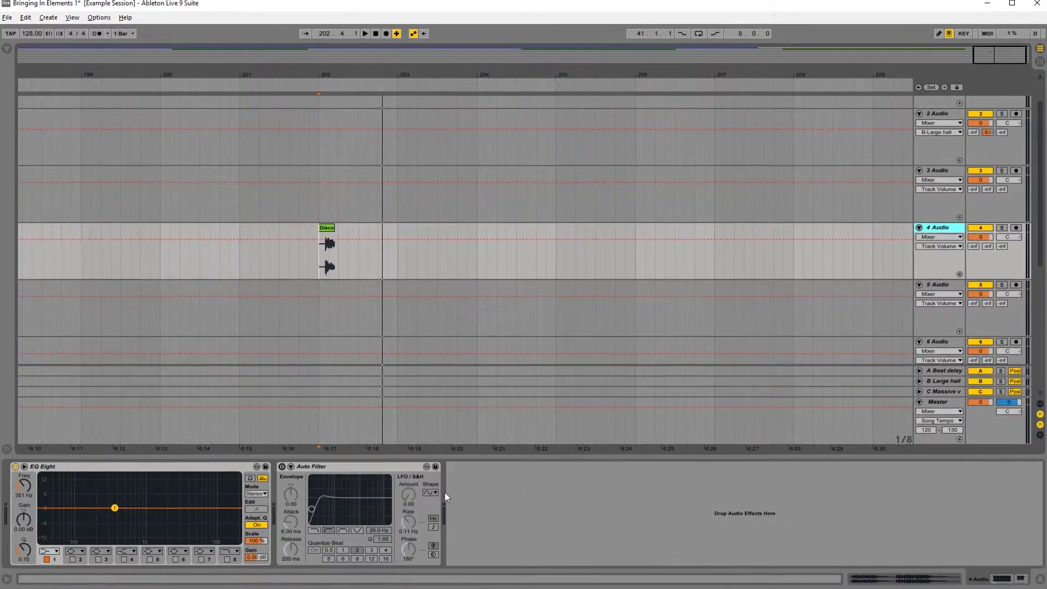
key("ctrl+v")
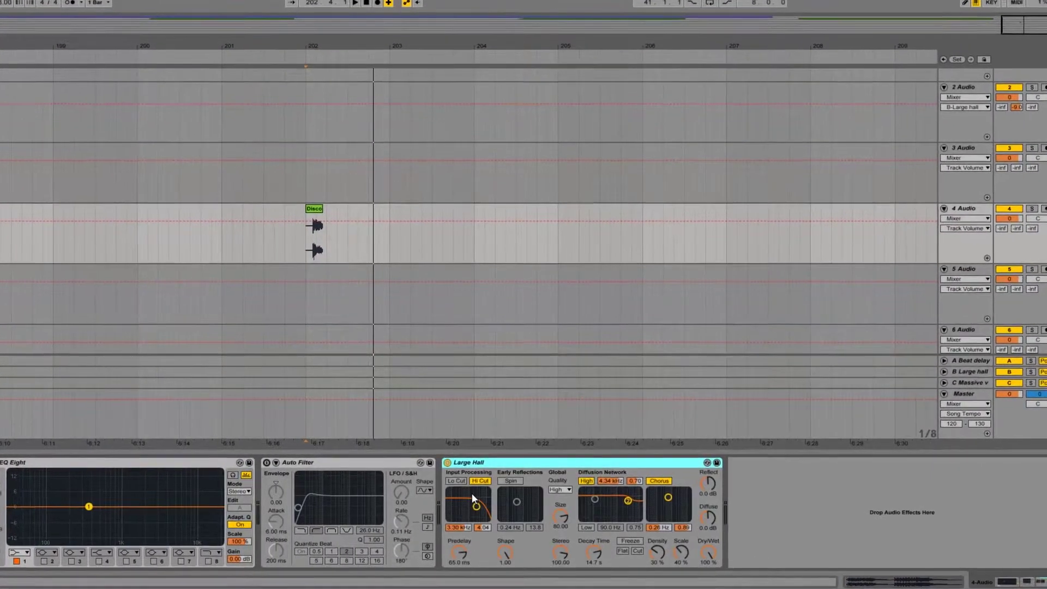
- Brighten the Large Hall reverb by raising the Diffusion Network High to about 11.4 kHz and Hi Cut to 10.5 kHz, auditioning the tail
key("space")
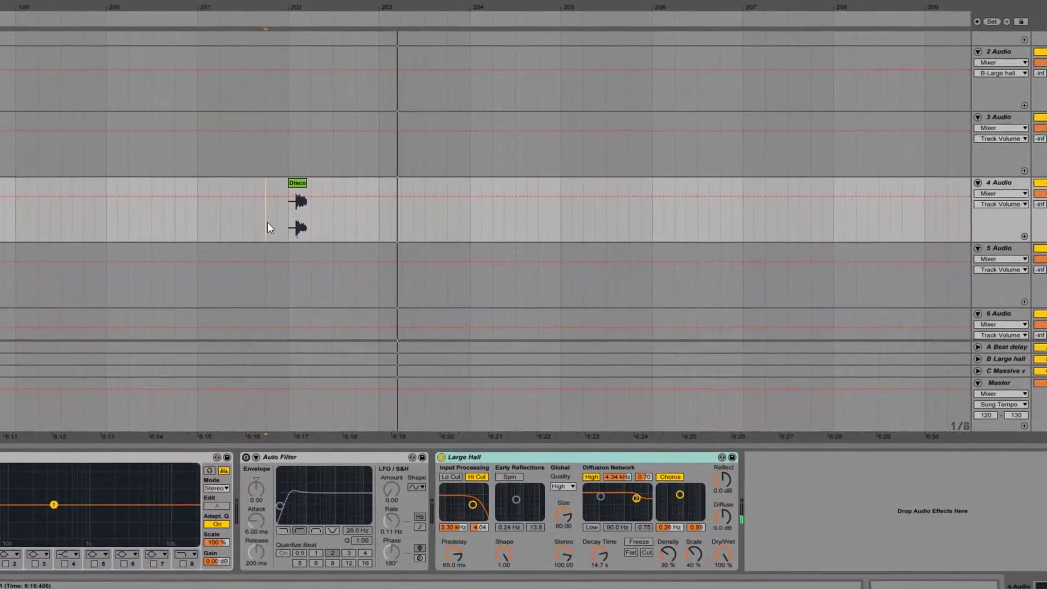
key("space")
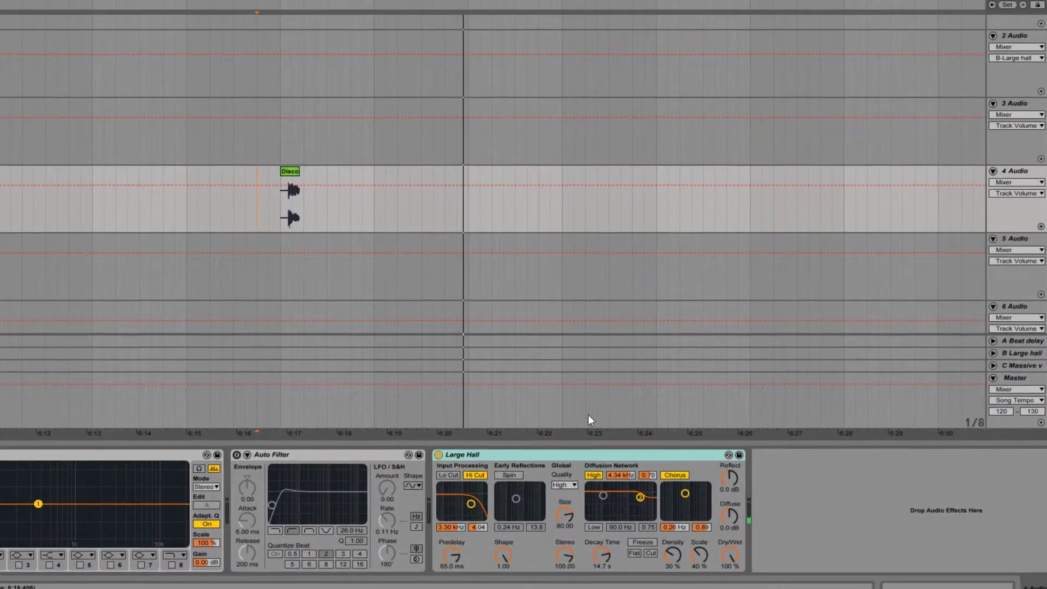
left_click_drag(642, 497, 651, 491)
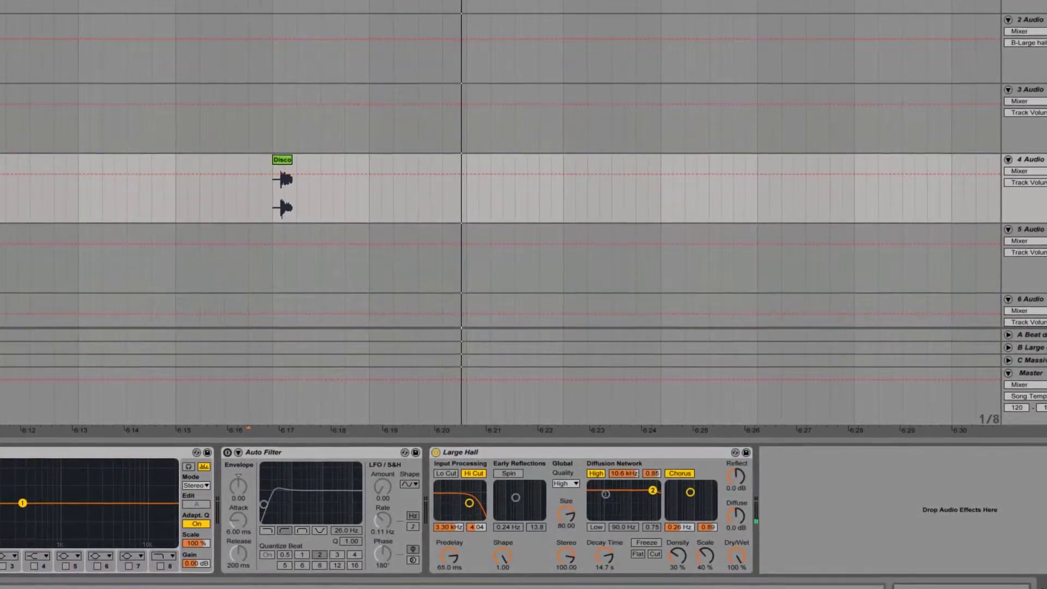
left_click_drag(476, 502, 484, 501)
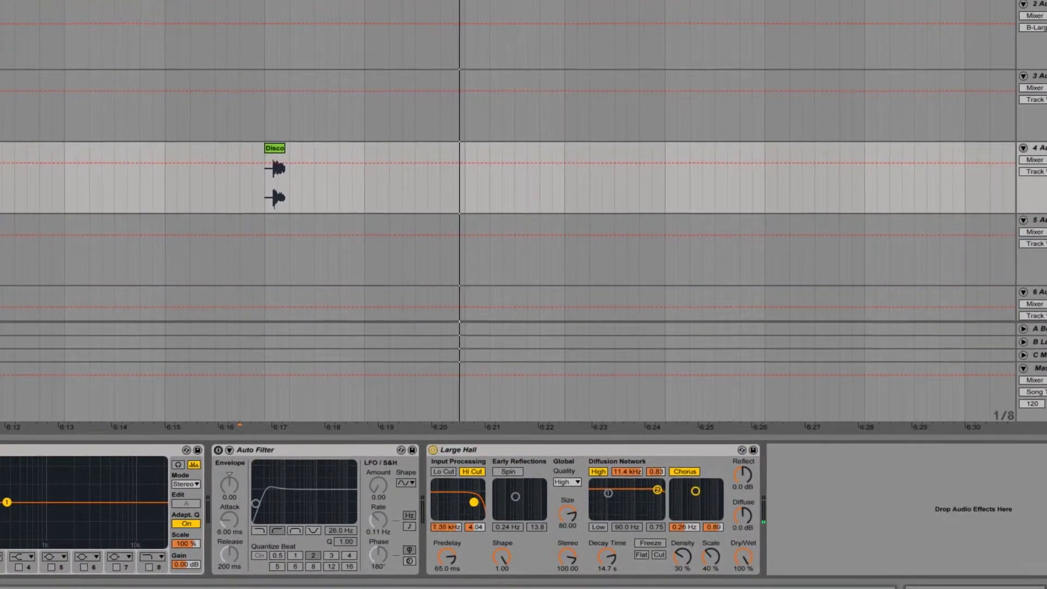
left_click(240, 190)
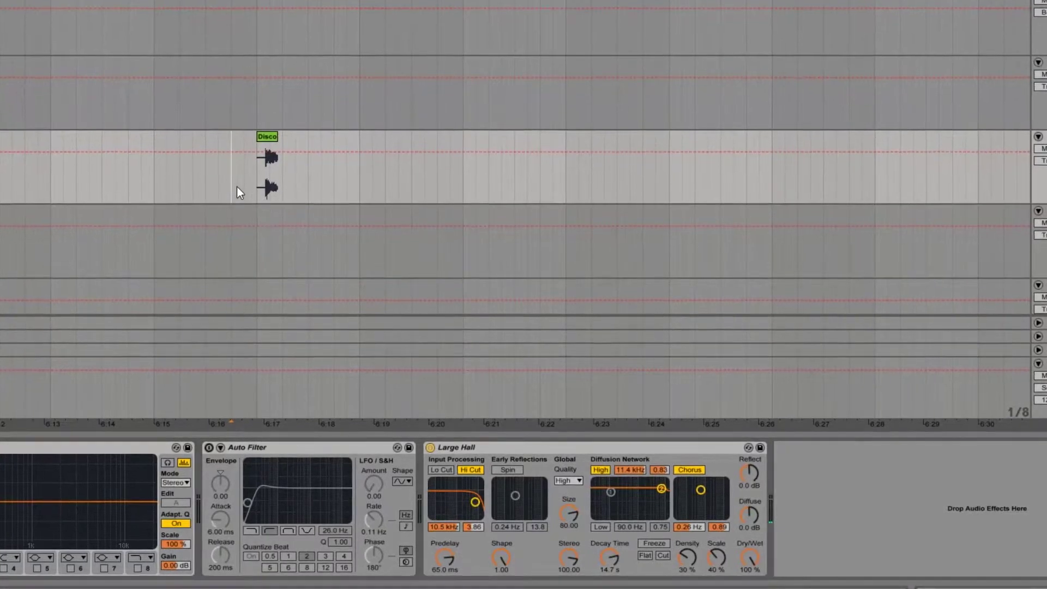
key("space")
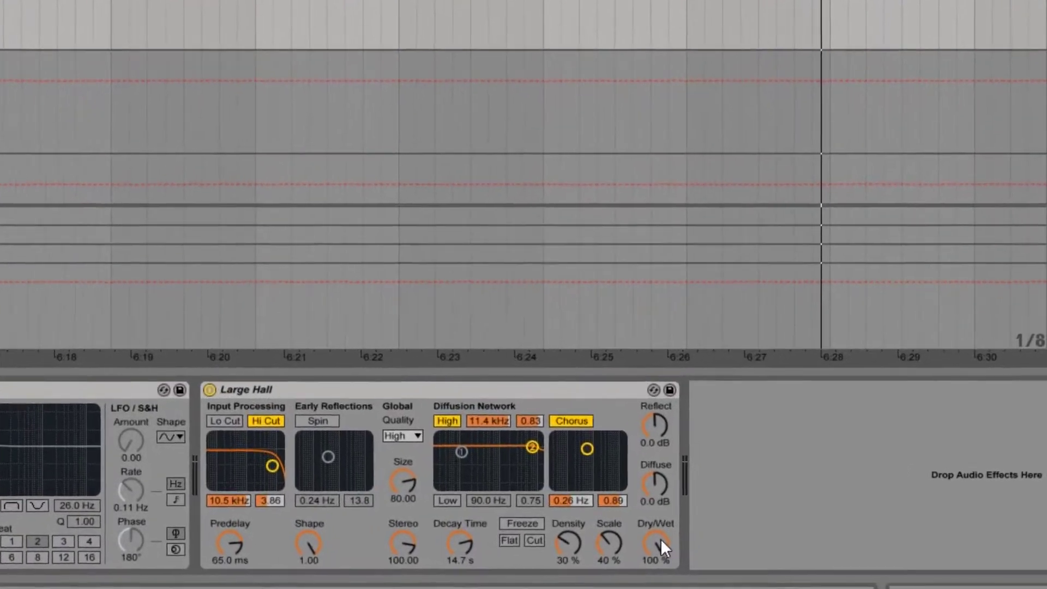
- Check that the Large Hall reverb's Dry/Wet on 4 Audio is at 100%
left_click(757, 555)
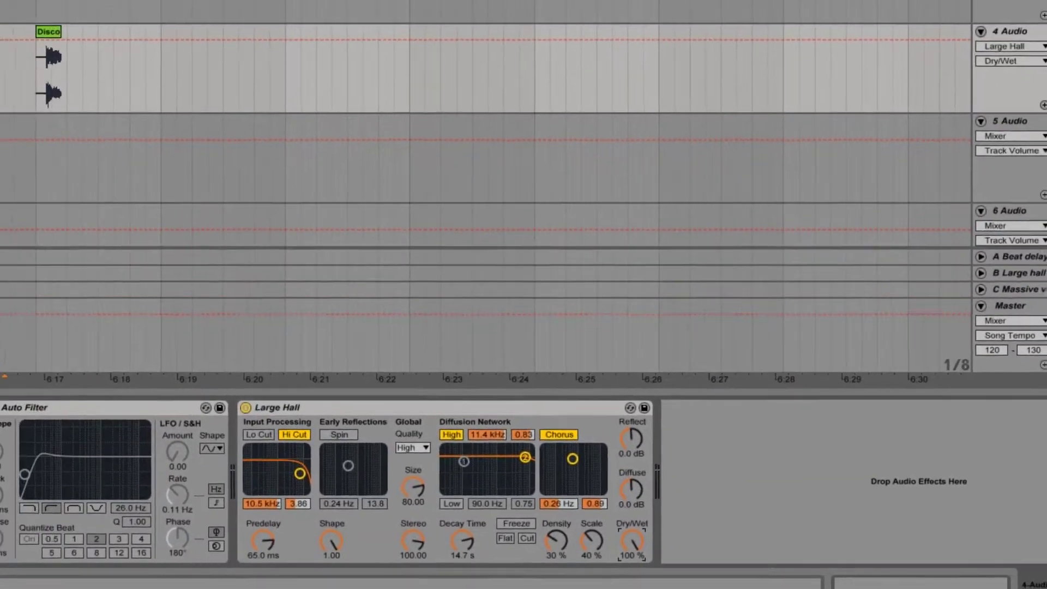
left_click_drag(551, 528, 551, 532)
left_click_drag(664, 547, 664, 542)
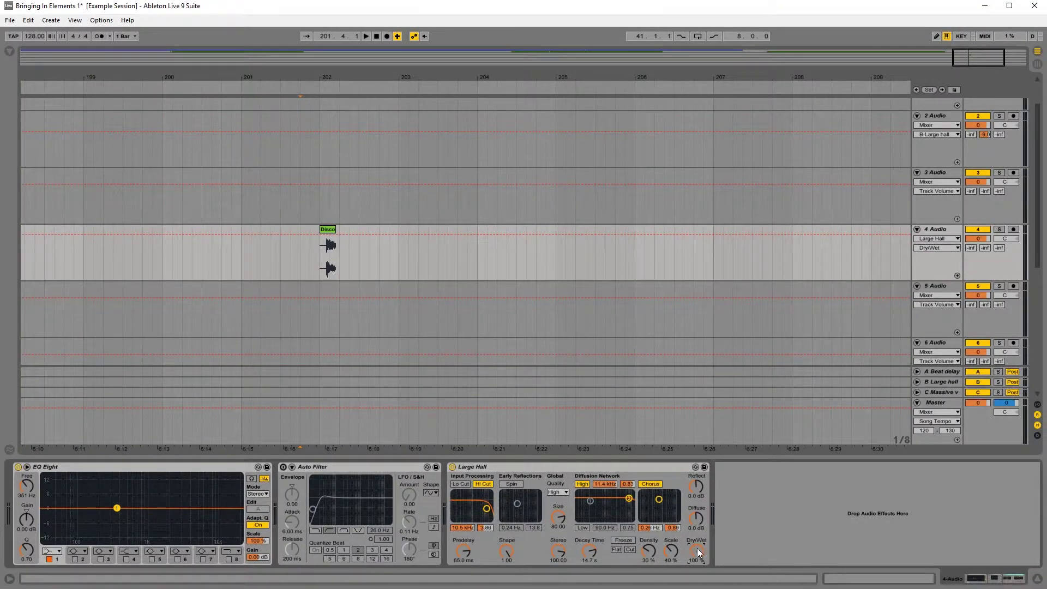
- Move EQ Eight after the Large Hall reverb on 4 Audio and set its band 2 to a low-cut filter
left_click(318, 261)
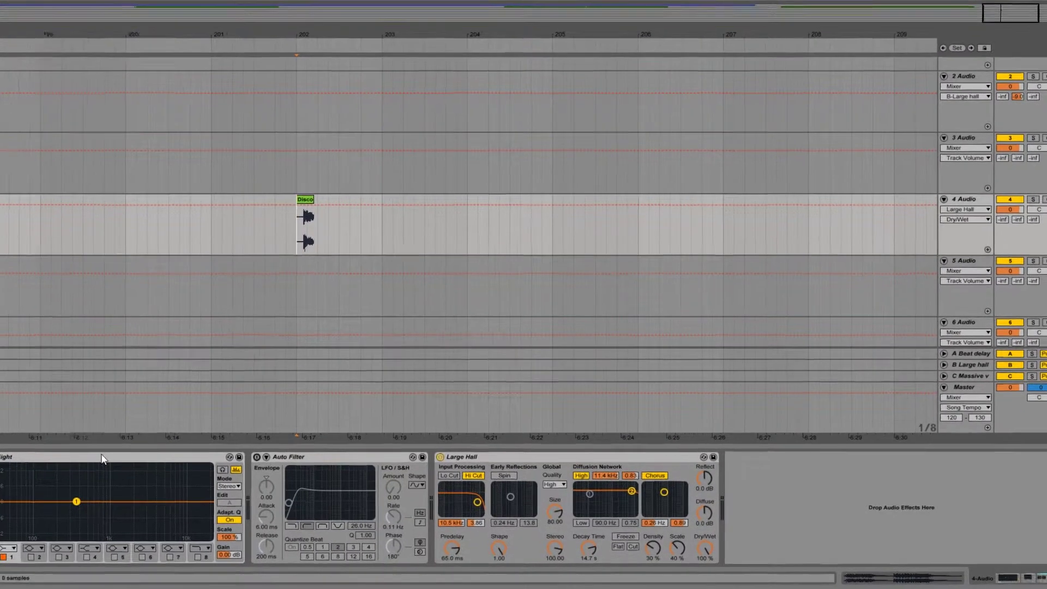
left_click_drag(46, 467, 718, 491)
left_click(488, 539)
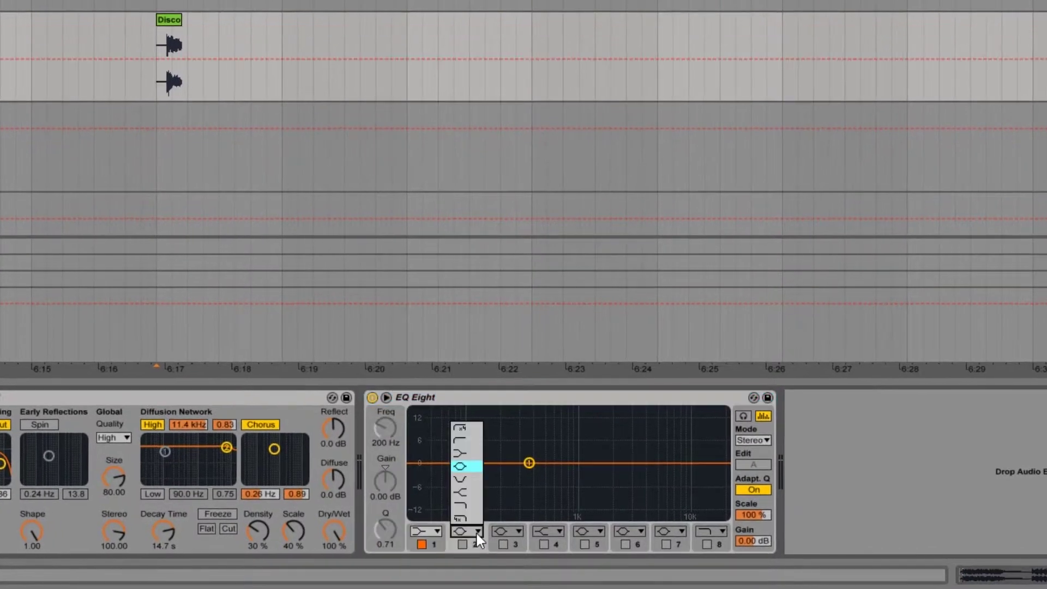
left_click(469, 440)
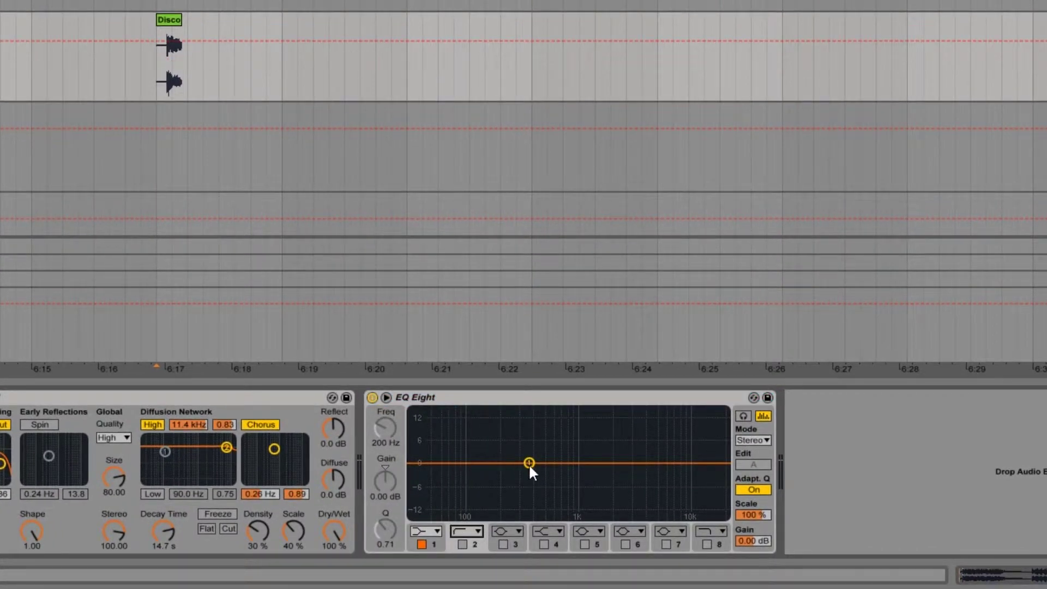
- Turn off EQ Eight's band 1, enable the band 2 low cut and set its frequency to about 329 Hz
left_click_drag(528, 464, 526, 463)
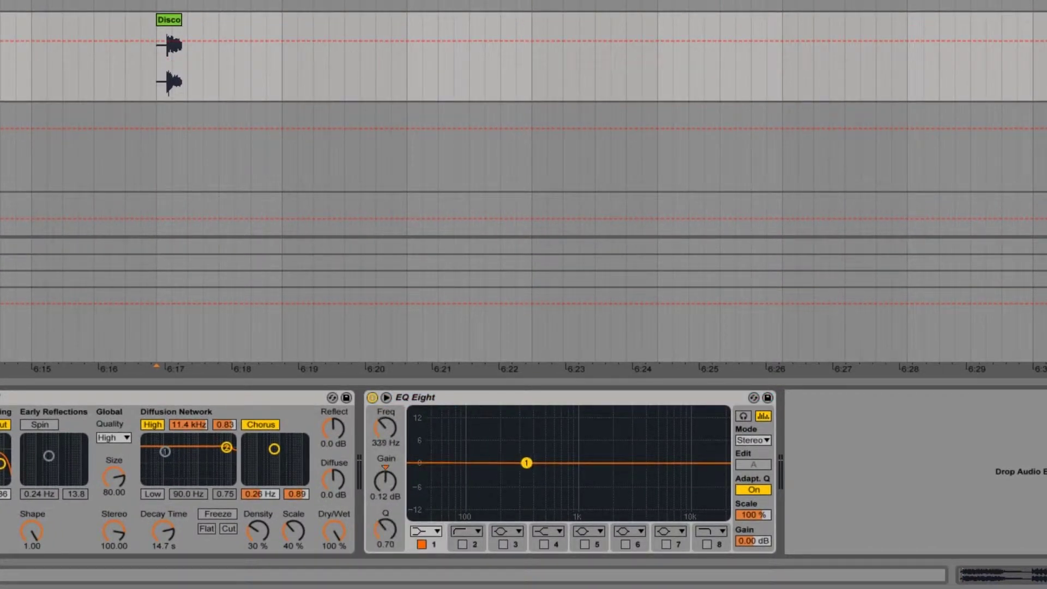
left_click(421, 544)
left_click(462, 545)
left_click_drag(502, 475, 512, 472)
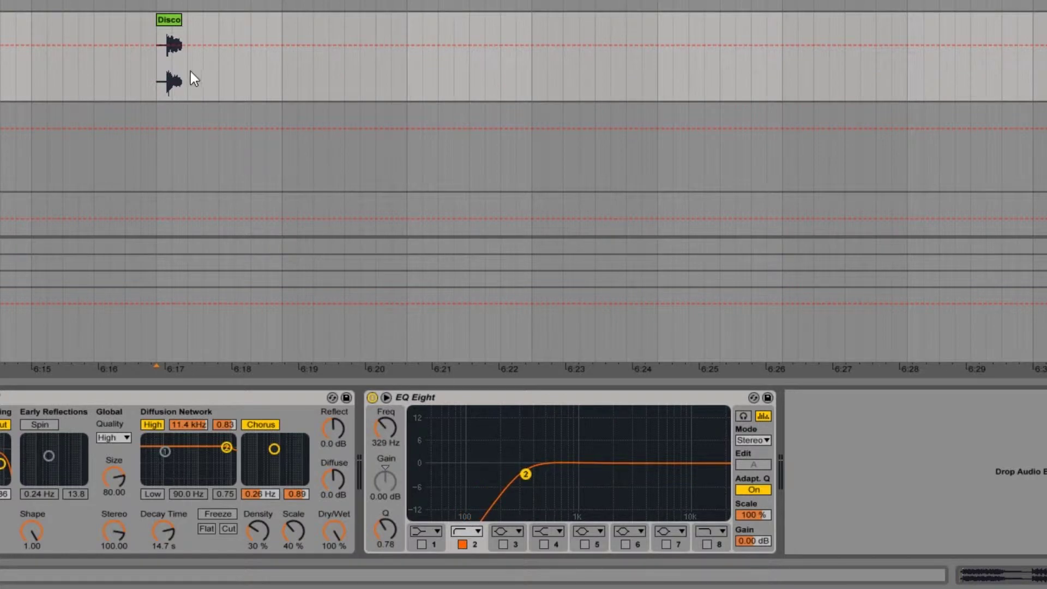
- Play the reverbed vocal piece and raise the band 2 low-cut frequency to about 360 Hz
left_click(141, 74)
key("space")
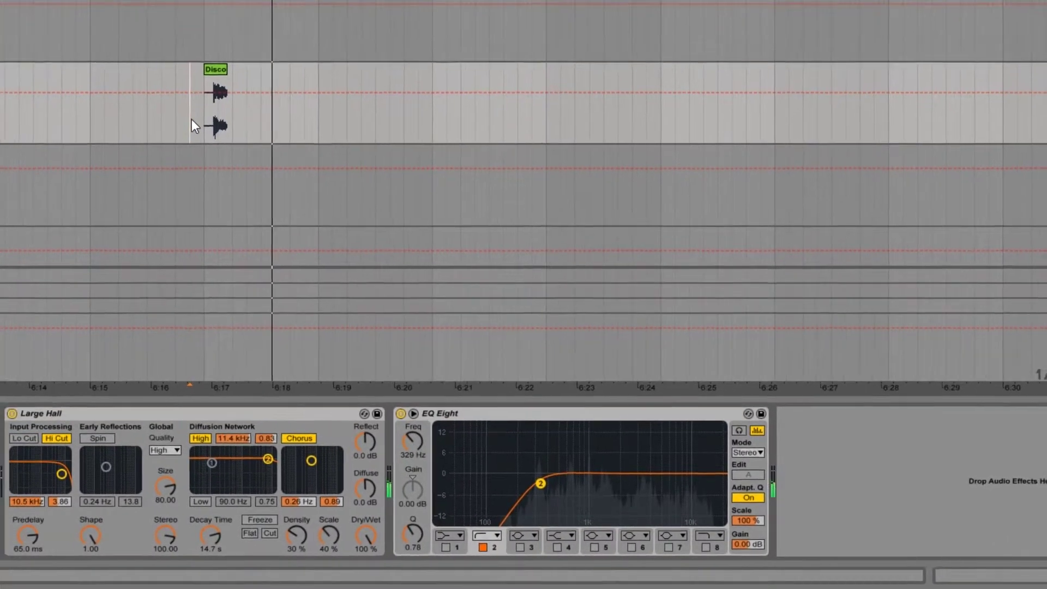
left_click_drag(540, 483, 547, 483)
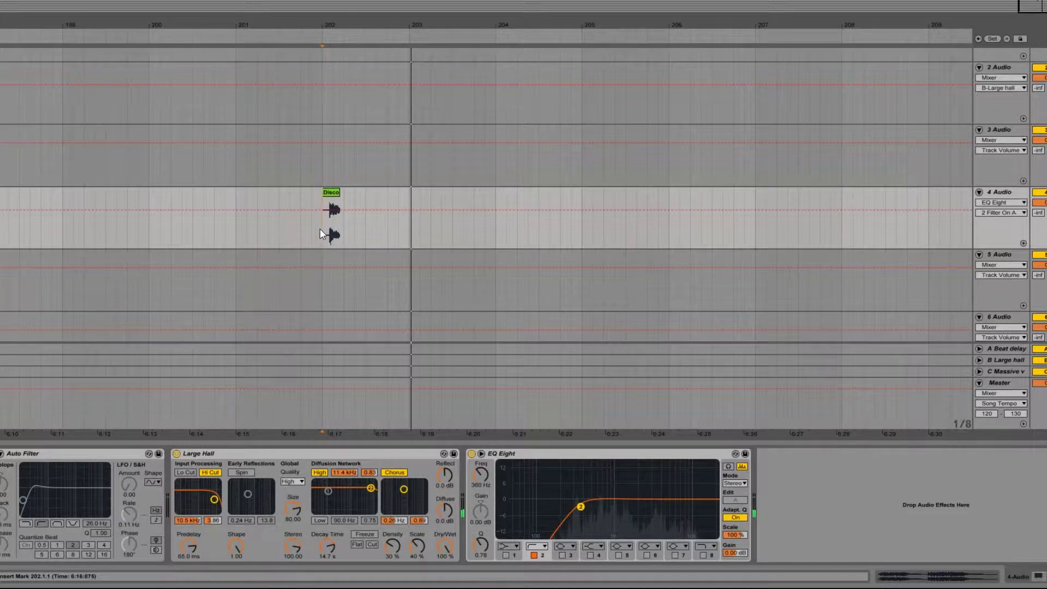
- Export bars 202 to 208 of the reverbed vocal from the Master as a WAV file named Reverse Vocal Disco Frisco
left_click_drag(319, 228, 841, 244)
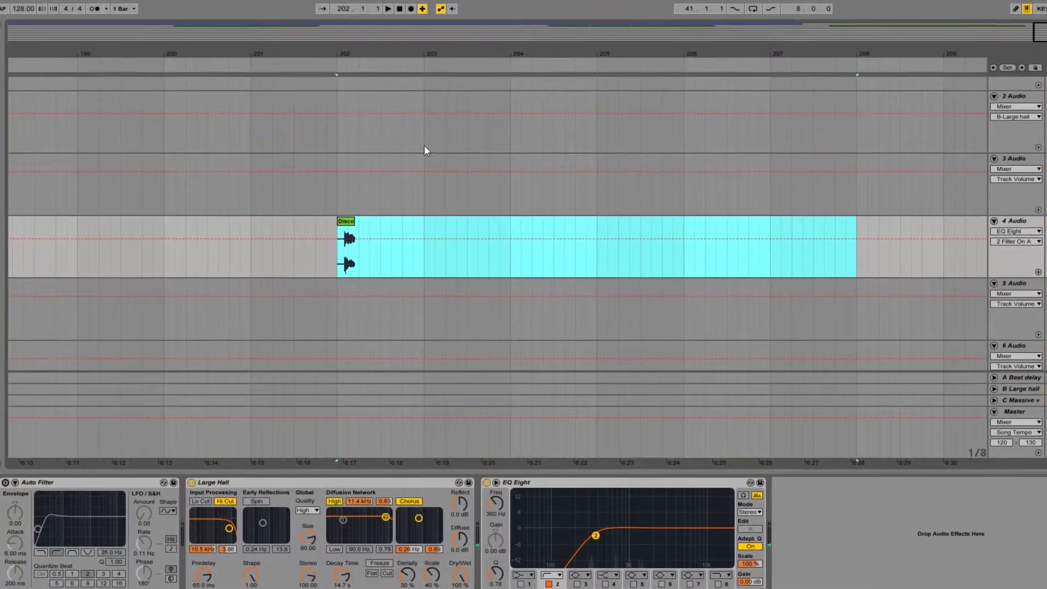
left_click(8, 11)
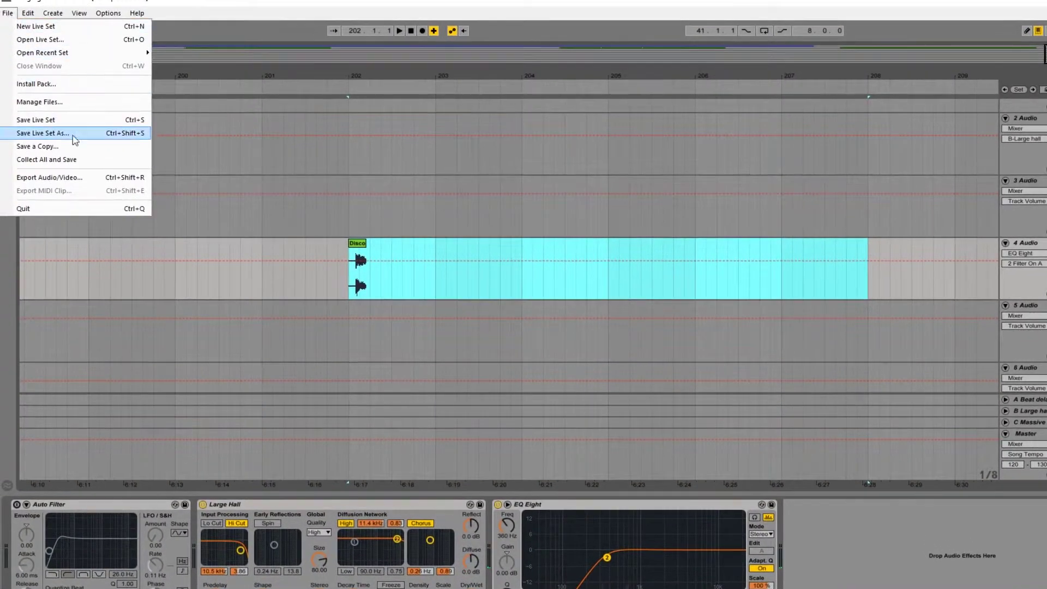
left_click(103, 178)
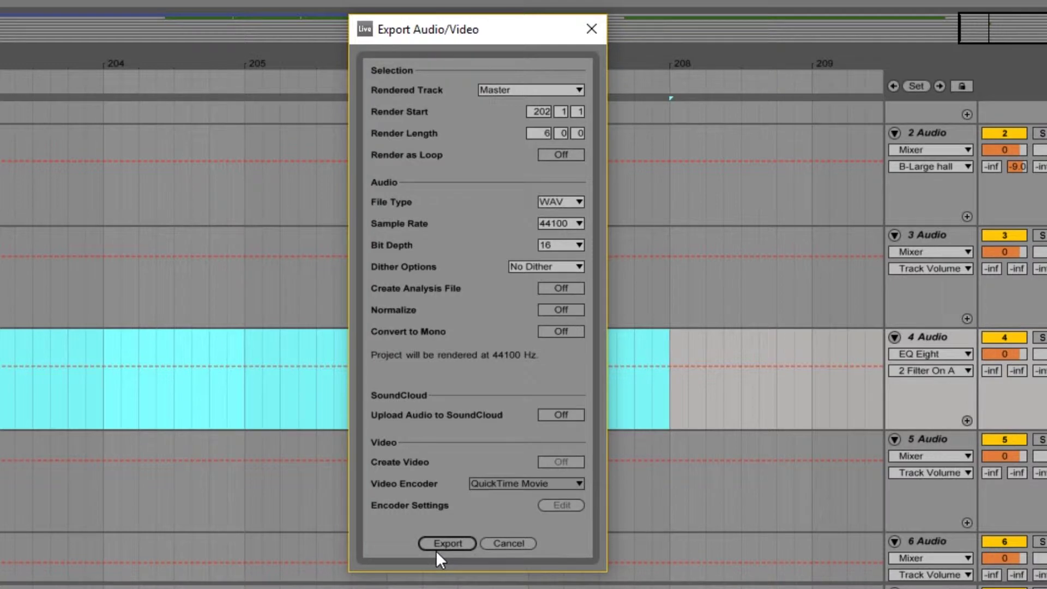
left_click(435, 543)
type("R")
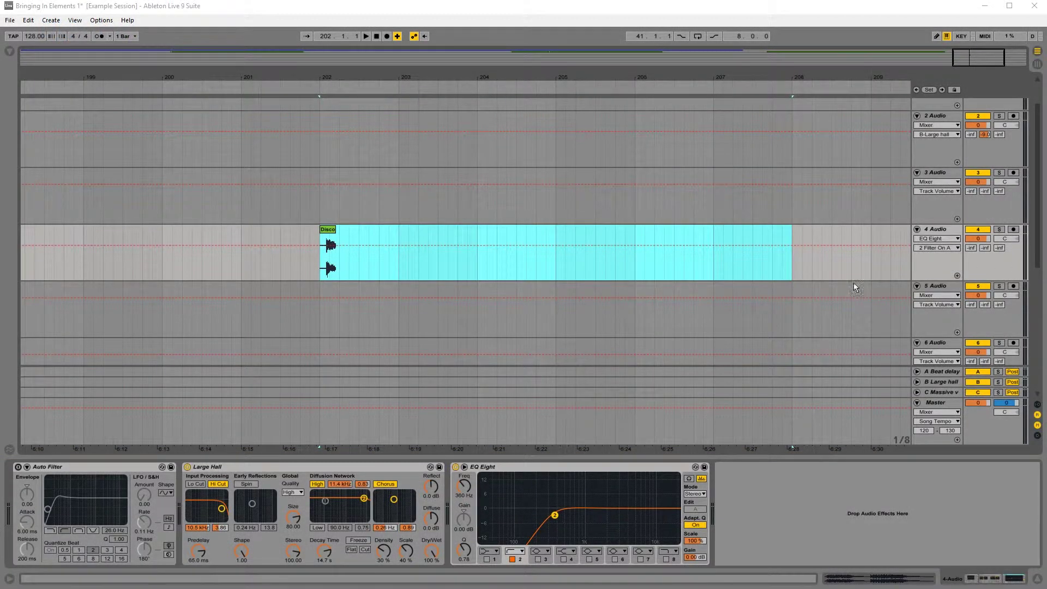
- Place Reverse Vocal Disco Frisco.wav on 5 Audio at bar 202 and audition it with the original 4 Audio clip deactivated
left_click_drag(855, 288, 325, 309)
right_click(325, 230)
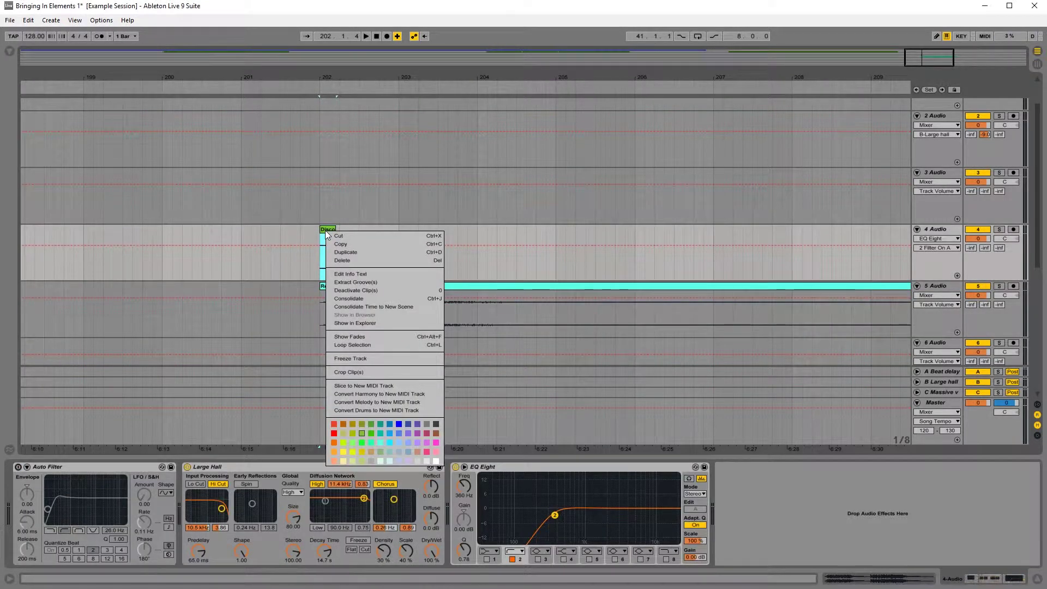
left_click(360, 290)
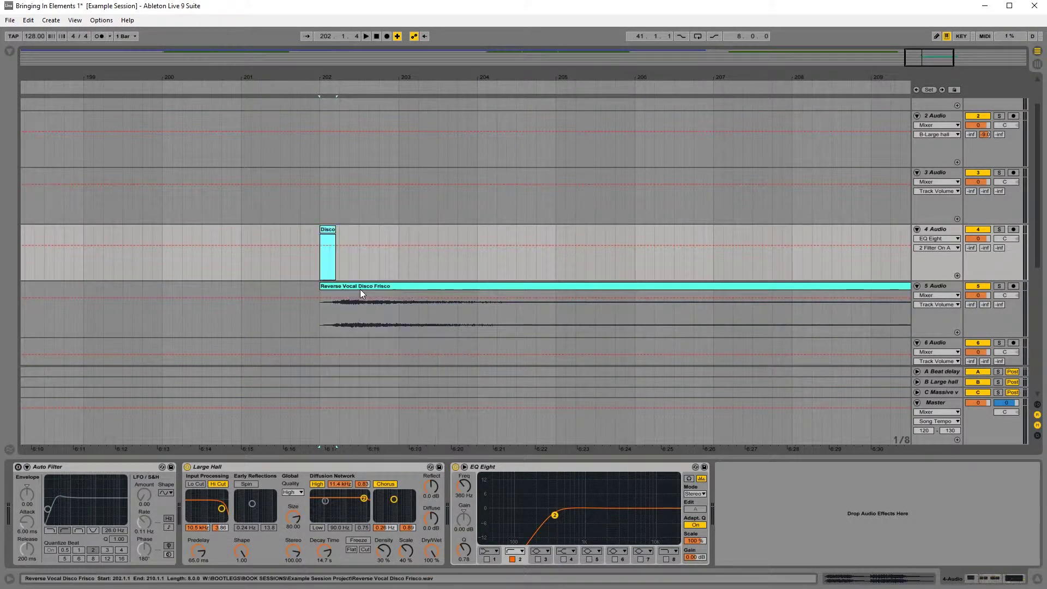
left_click(315, 320)
key("space")
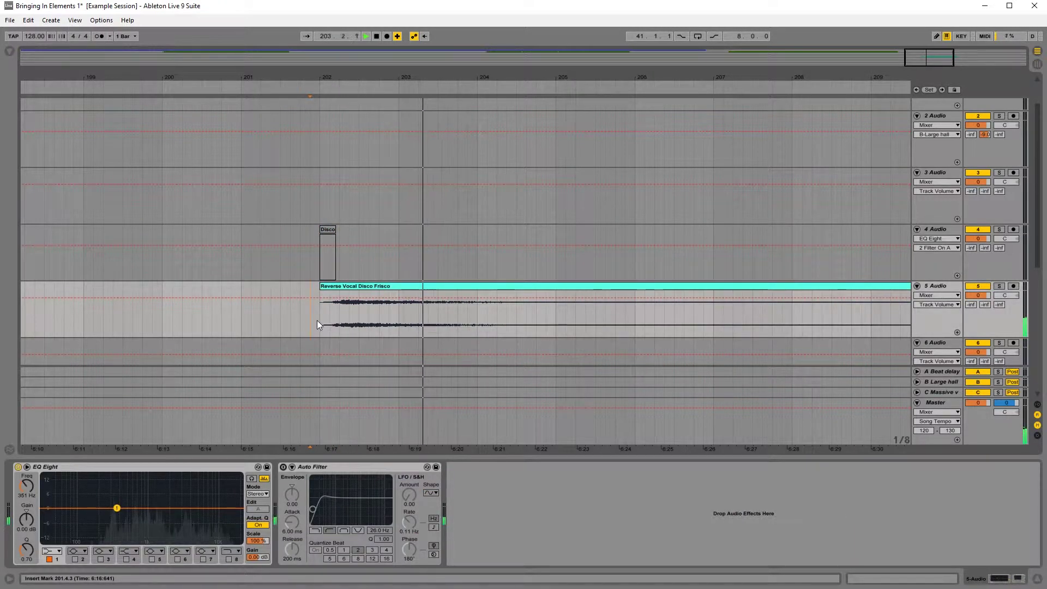
- Turn off warping for the Reverse Vocal Disco Frisco clip and reverse its sample
left_click(351, 288)
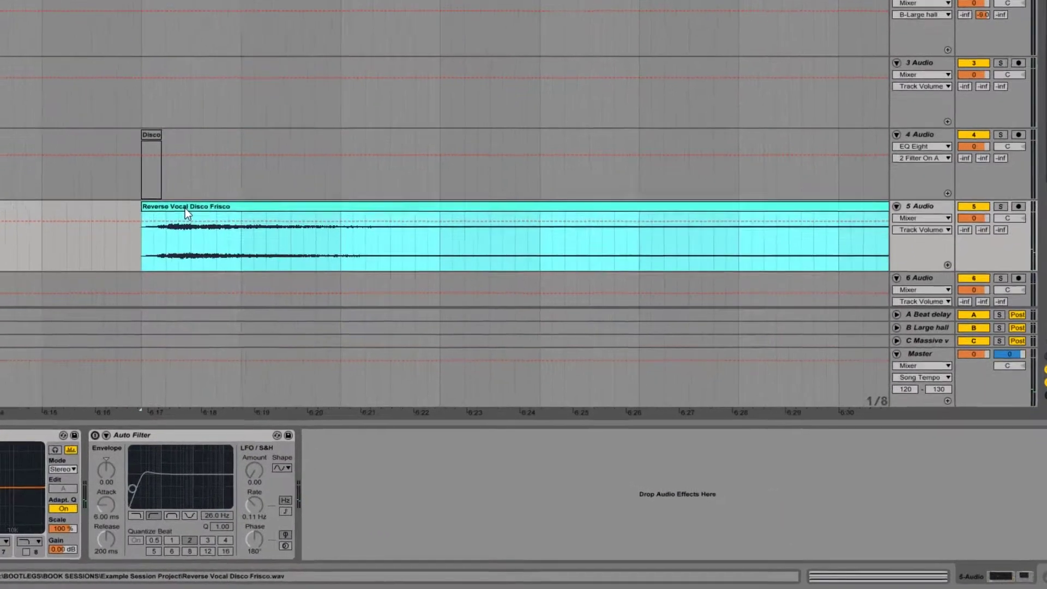
left_click(970, 573)
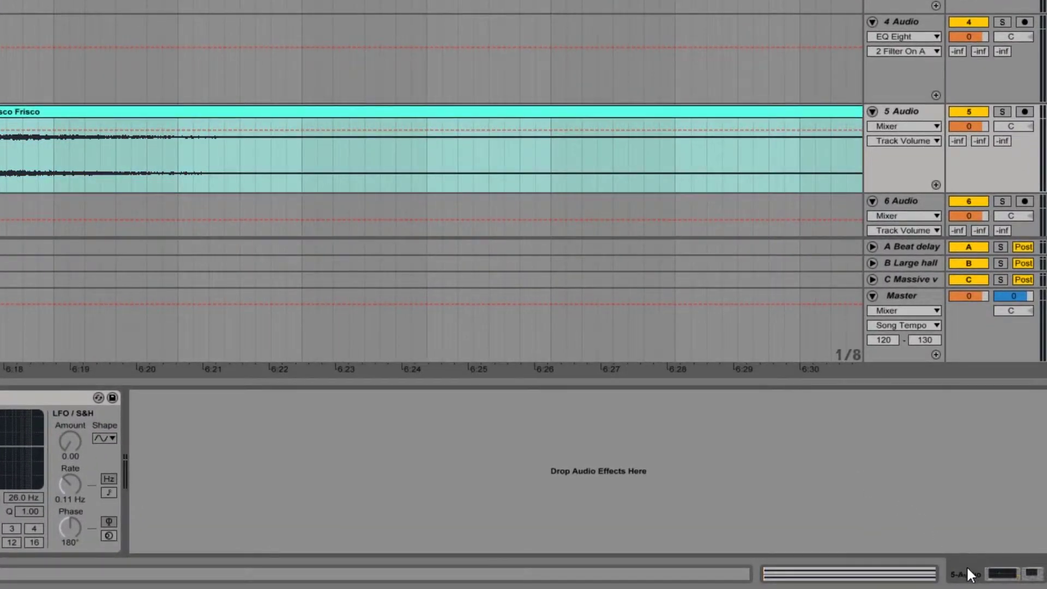
left_click(918, 572)
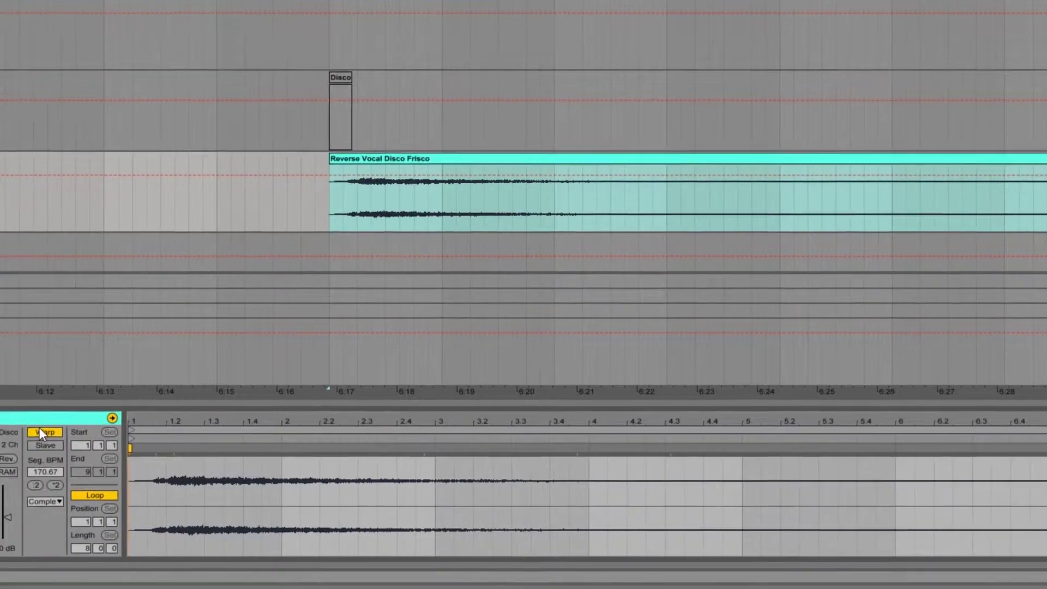
left_click(46, 432)
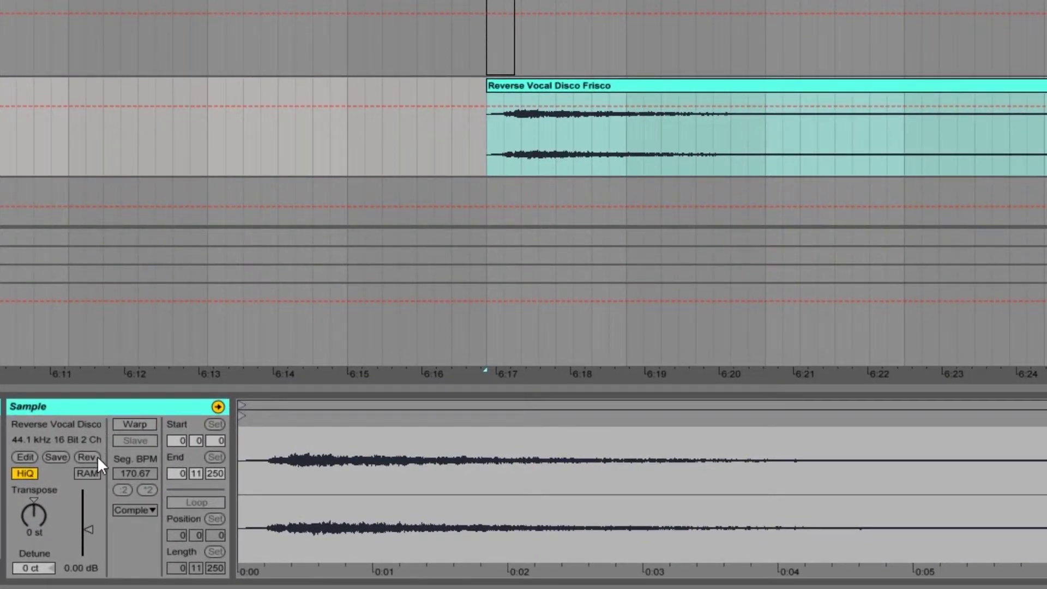
left_click(97, 457)
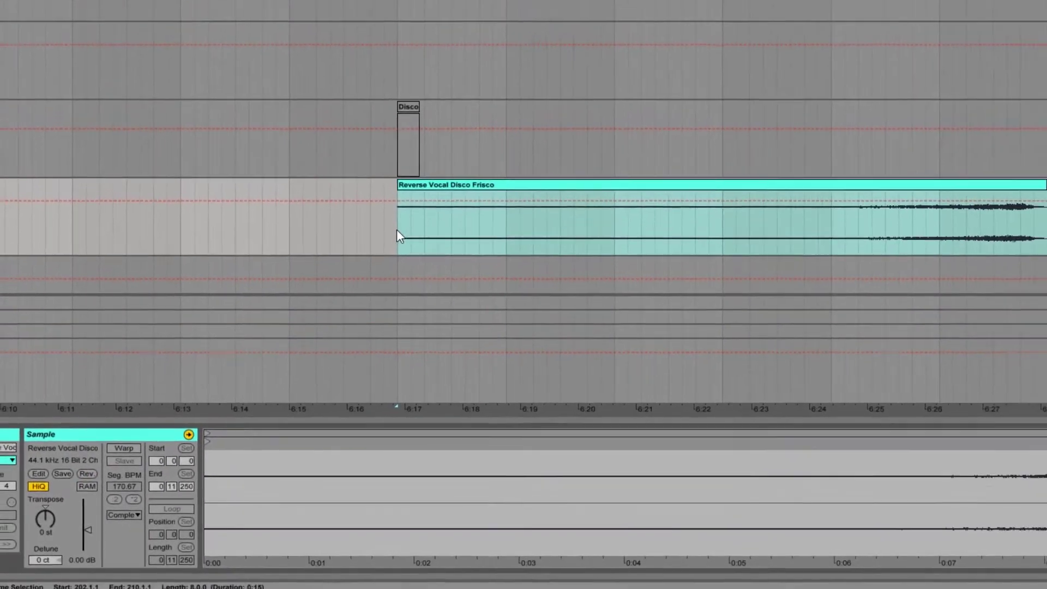
- Play the reversed vocal clip on 5 Audio from bar 202 through to its end
left_click(426, 201)
key("space")
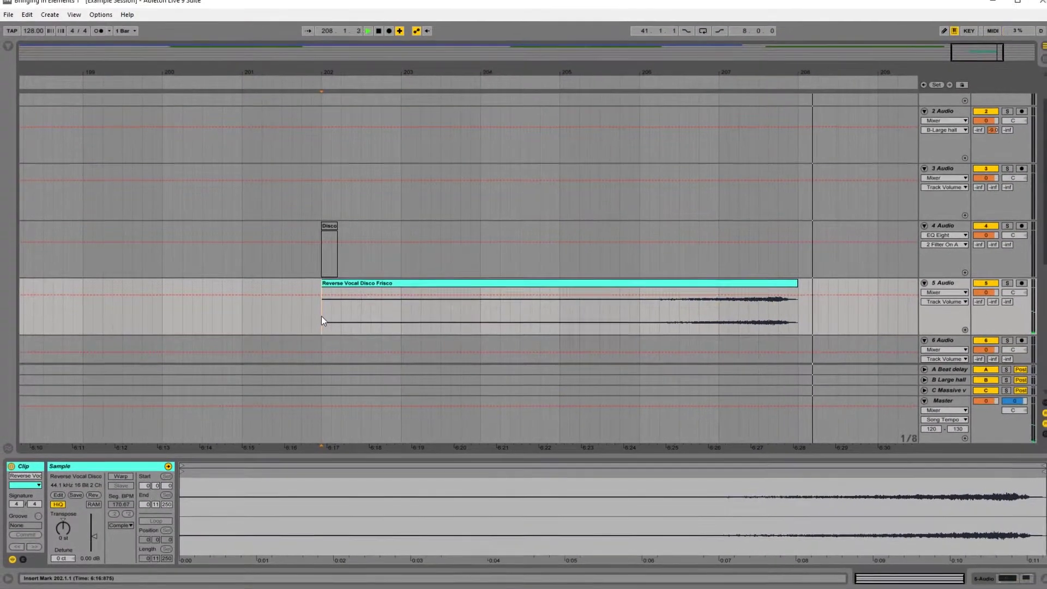
key("space")
- Raise the reversed vocal clip's gain to 10.3 dB and listen to its louder closing section
left_click(99, 533)
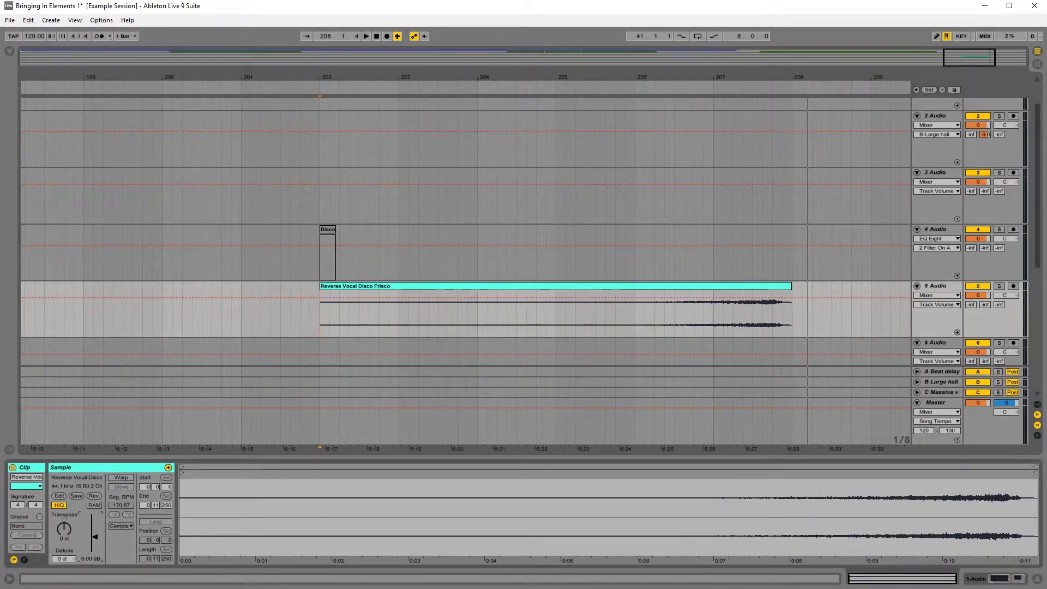
left_click_drag(99, 532, 99, 514)
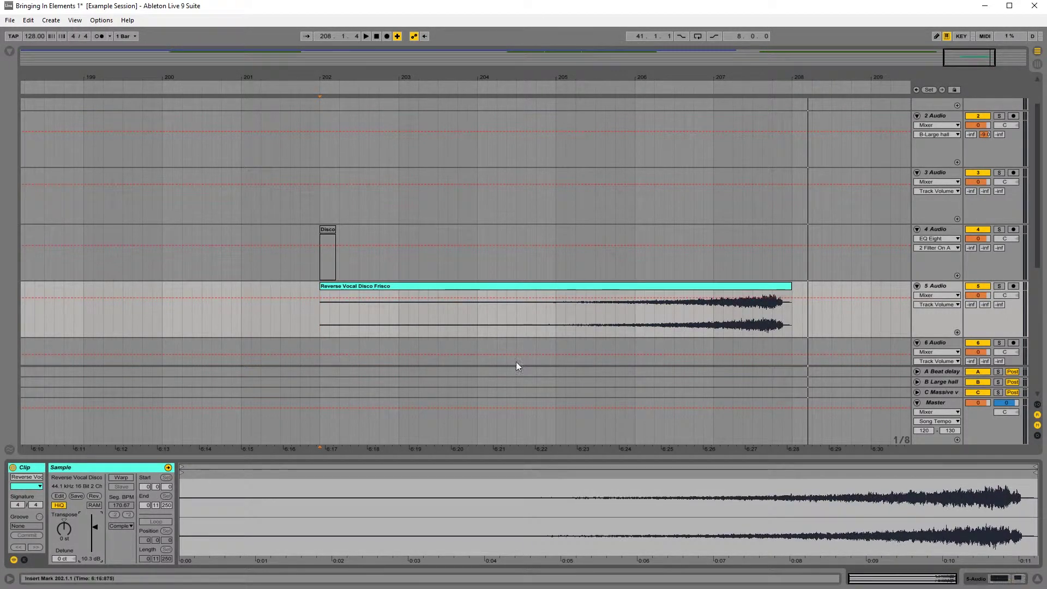
left_click(707, 261)
key("space")
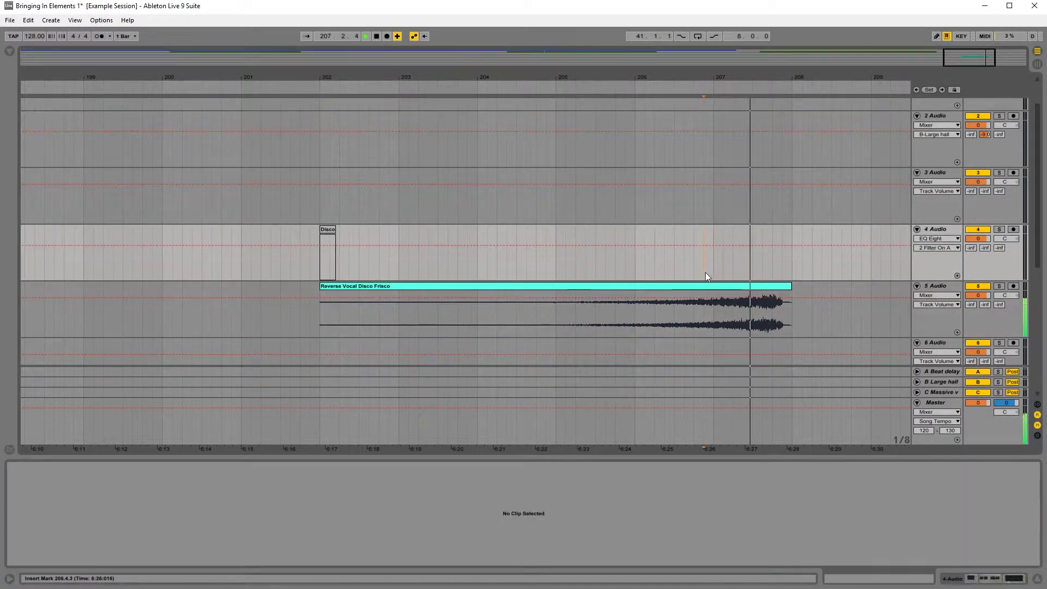
- Stop playback and cut the Reverse Vocal Disco Frisco clip from 5 Audio
left_click(380, 286)
key("space")
right_click(380, 286)
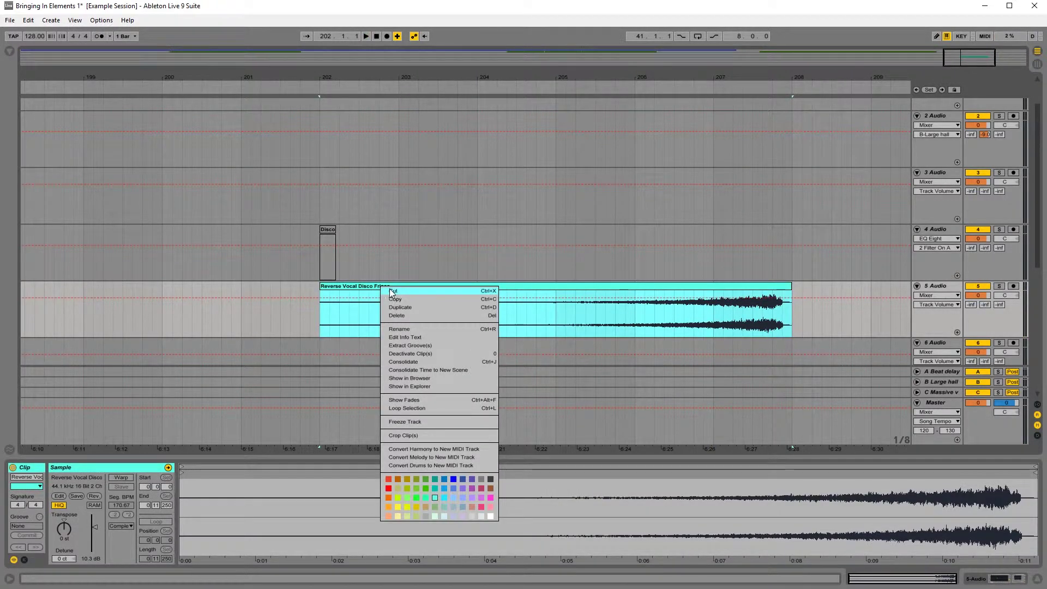
left_click(394, 290)
- Paste the reversed vocal clip on 3 Audio at bar 29, near the start of the first Disco Frisco acapella
left_click_drag(213, 74, 841, 80)
left_click_drag(55, 76, 205, 78)
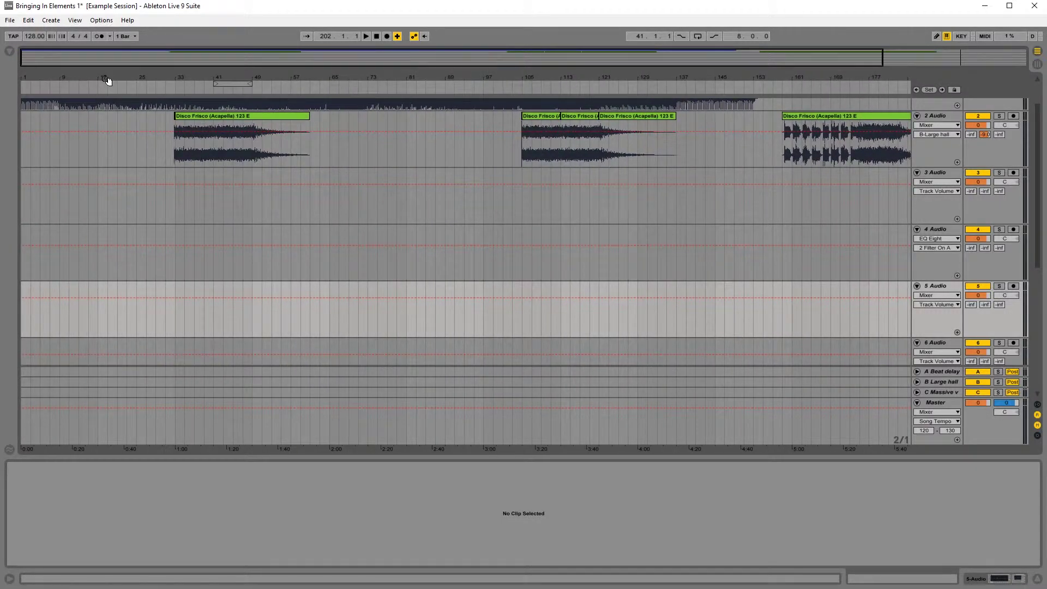
left_click_drag(105, 80, 283, 41)
scroll(290, 129, "up", 2)
left_click_drag(477, 77, 477, 123)
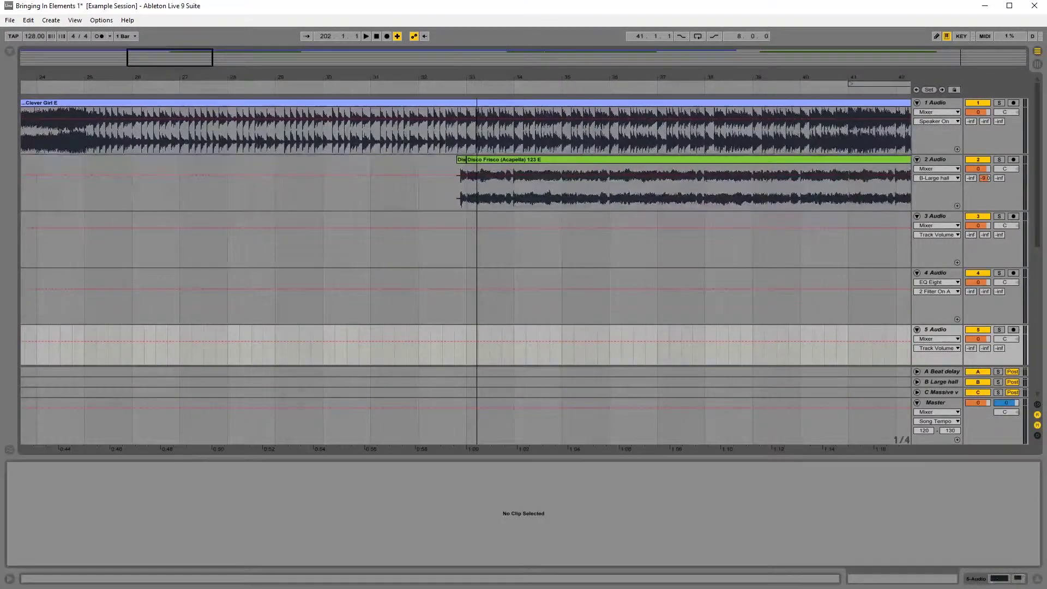
left_click_drag(476, 160, 488, 115)
left_click(285, 246)
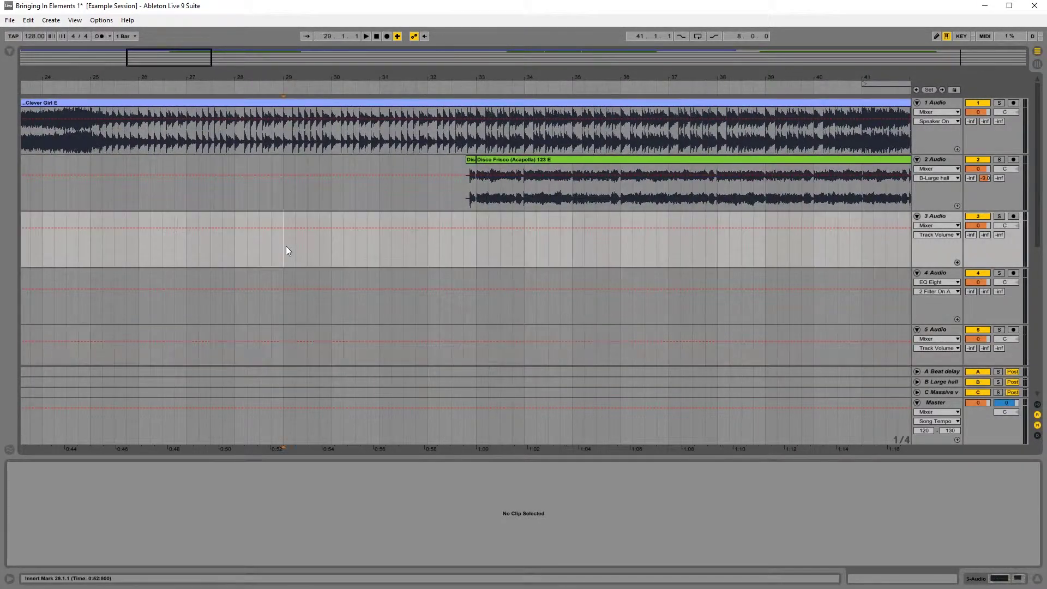
right_click(286, 246)
left_click(323, 266)
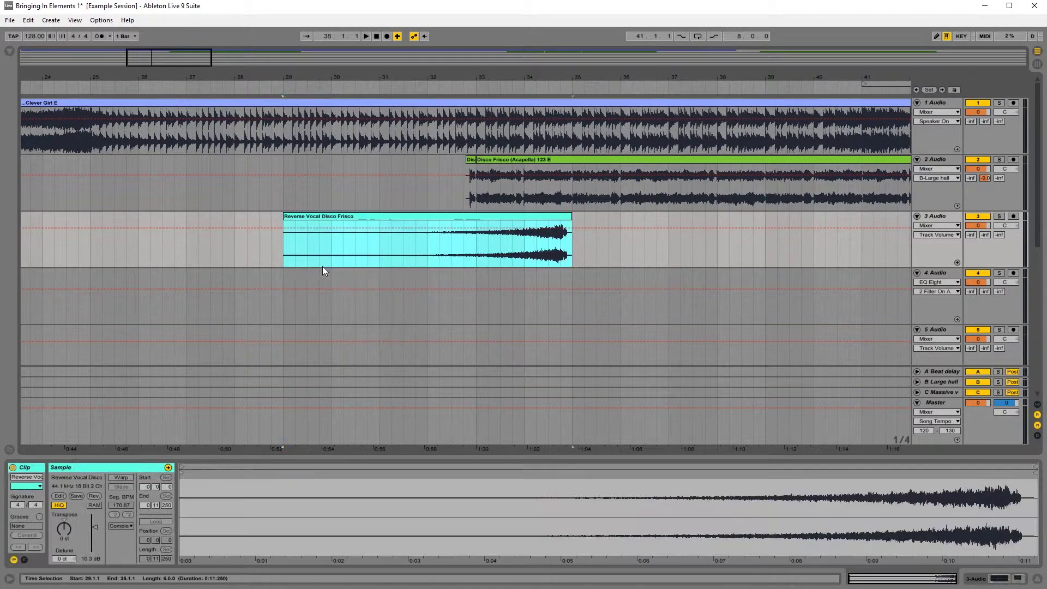
- Trim the reversed vocal clip's end and shift it to start at bar 27, so it peaks at the acapella's first sound
left_click_drag(545, 216, 457, 228)
left_click_drag(463, 77, 545, 180)
left_click_drag(640, 218, 589, 218)
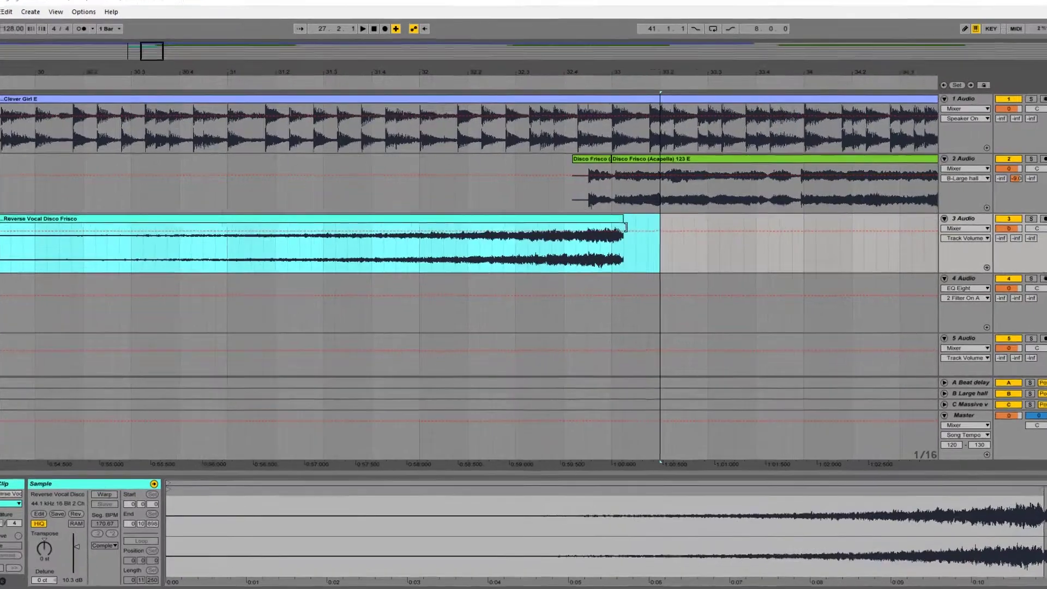
left_click_drag(659, 236, 637, 243)
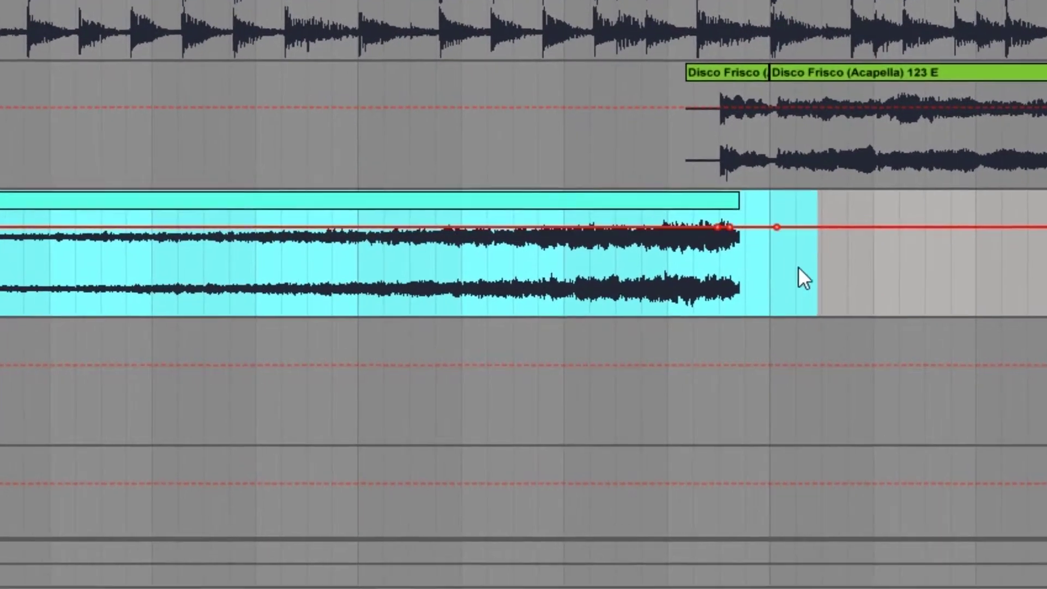
- Automate the 3 Audio track volume to drop steeply to -inf dB at the end of the reversed vocal
left_click(822, 284)
left_click_drag(751, 234, 739, 312)
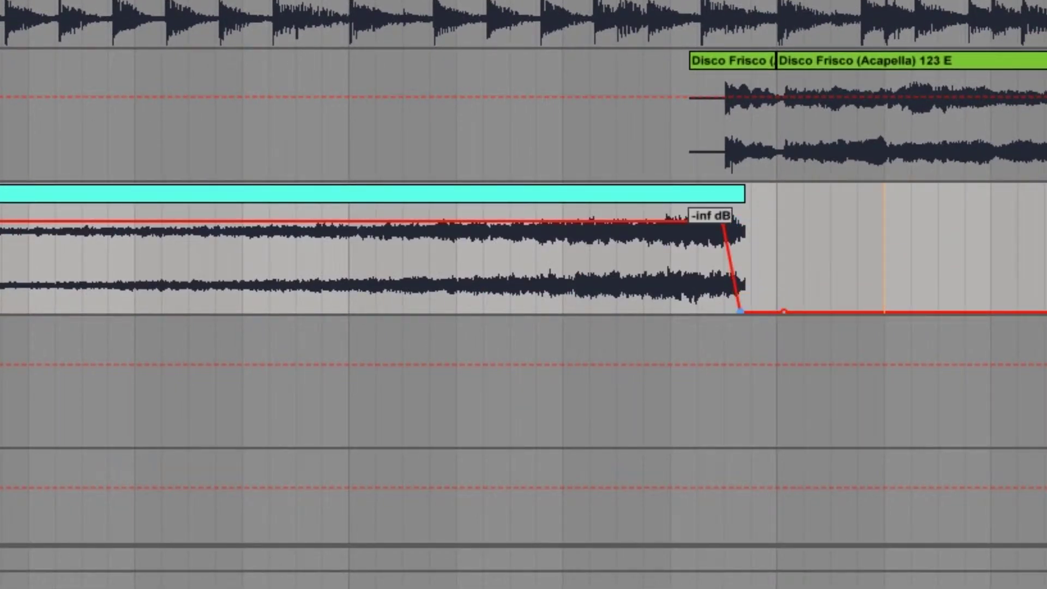
left_click(670, 222)
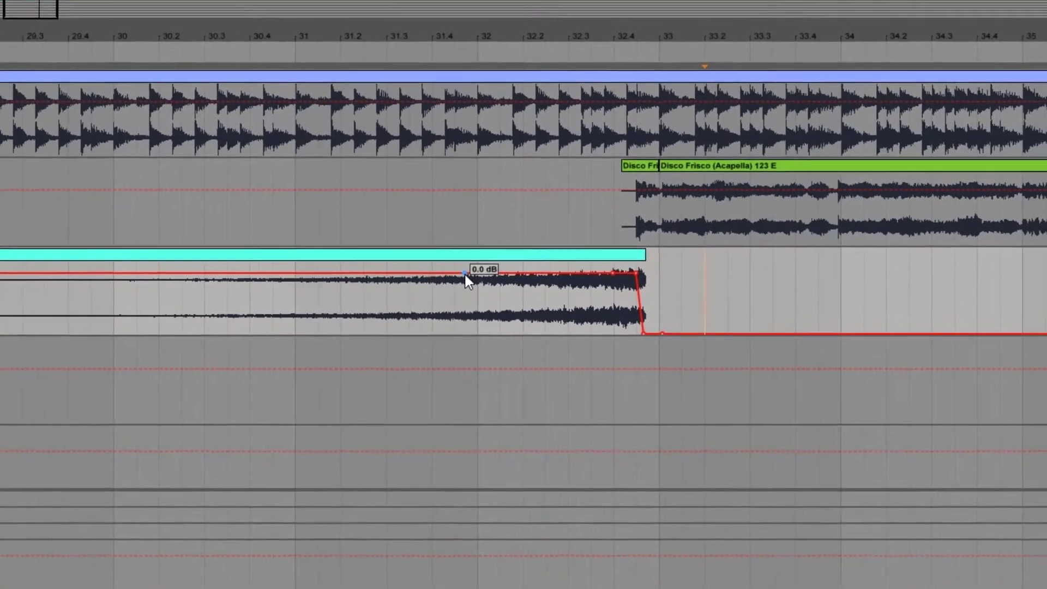
- Shape a volume fade-in on 3 Audio from silence near bar 29.4, through a lowered breakpoint near bar 30.4, up to the clip's peak
left_click_drag(465, 274, 182, 275)
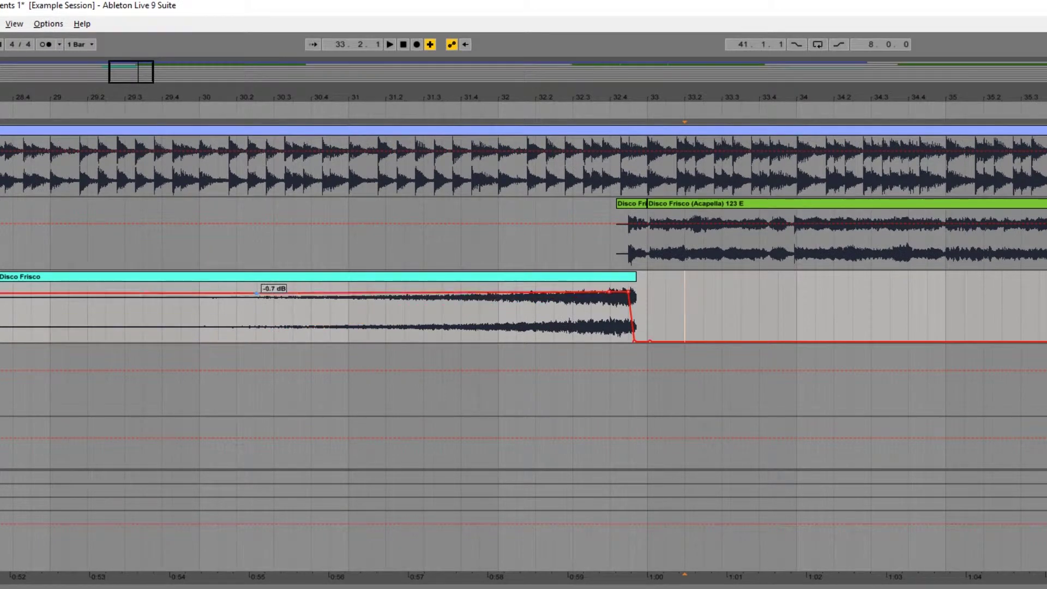
left_click_drag(257, 293, 321, 314)
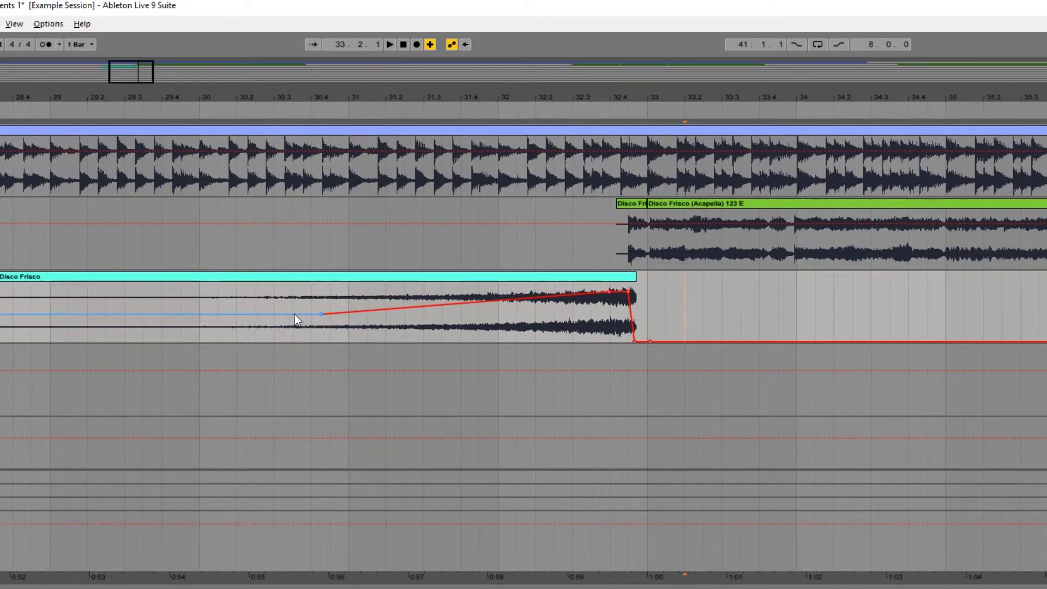
left_click_drag(293, 316, 183, 341)
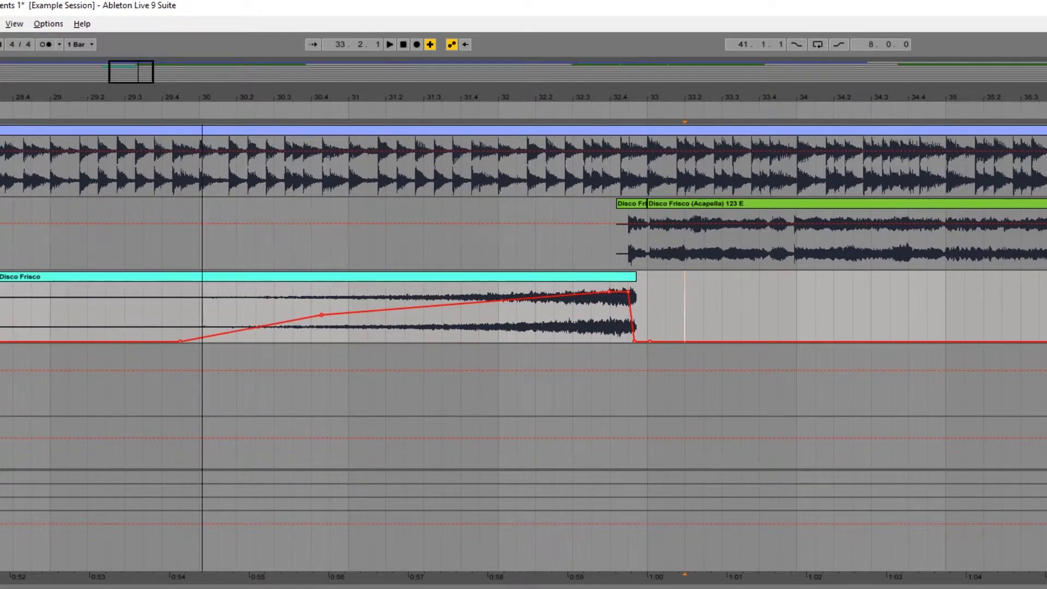
- Play the arrangement from bar 28 to hear the reversed vocal lead into the acapella
left_click_drag(203, 97, 303, 60)
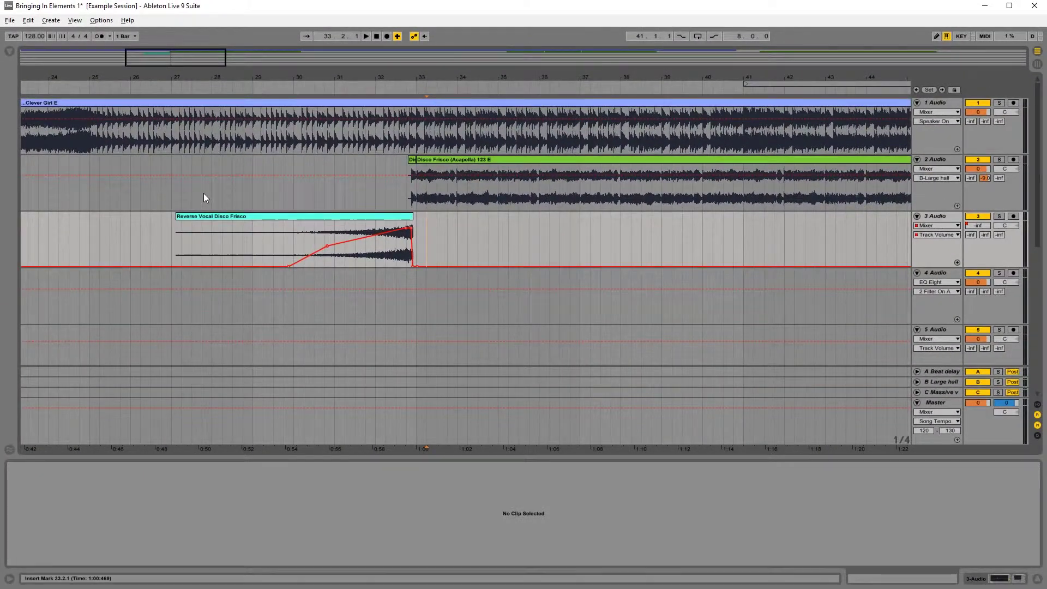
left_click(211, 199)
key("space")
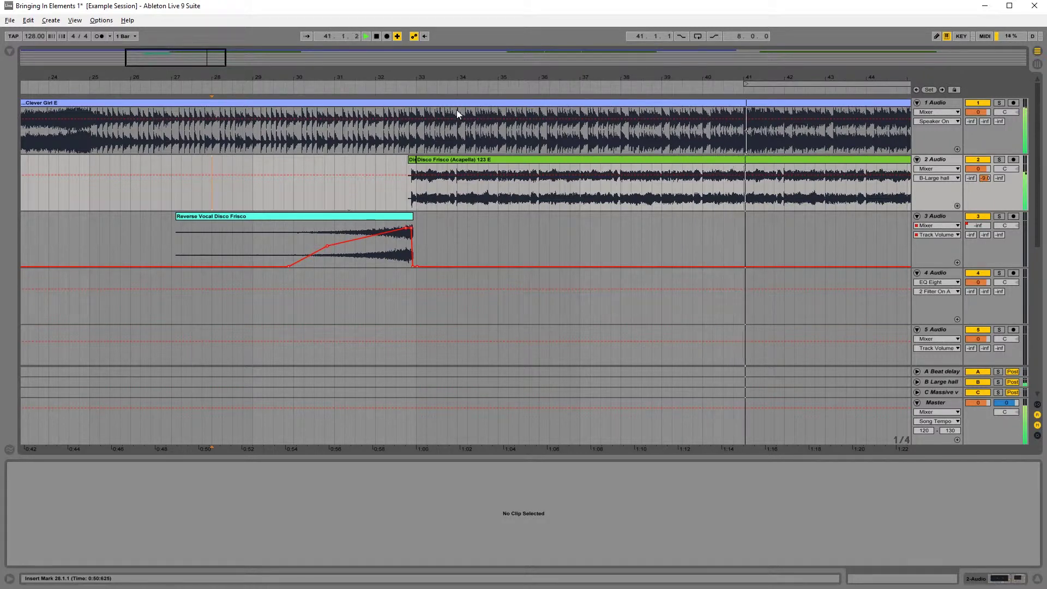
- Split the Clever Girl E clip on 1 Audio at 97.2.1 and copy its first beat from bar 97
left_click_drag(456, 77, 457, 54)
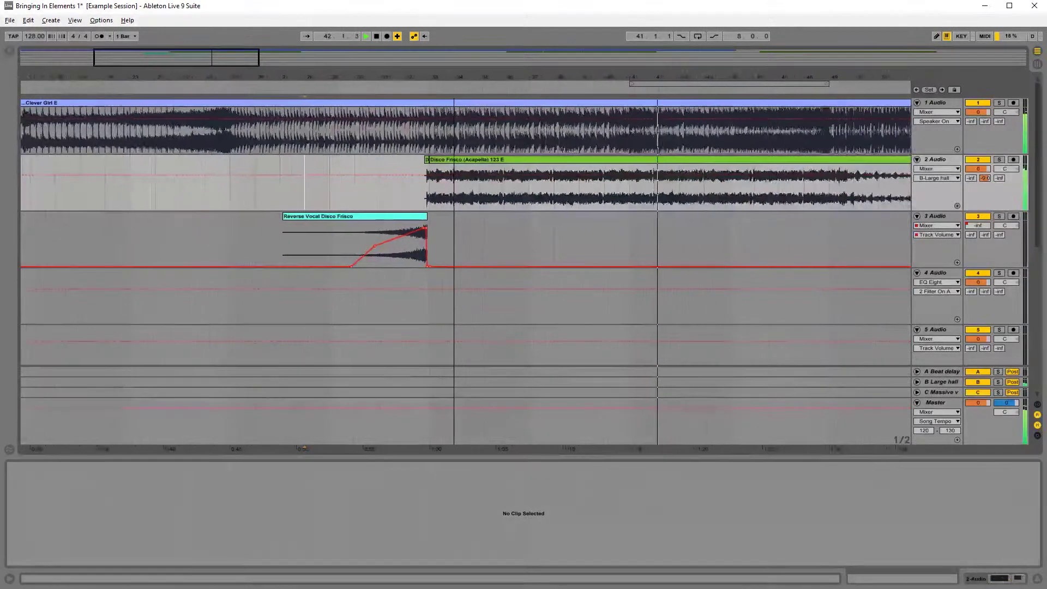
scroll(397, 126, "down", 5)
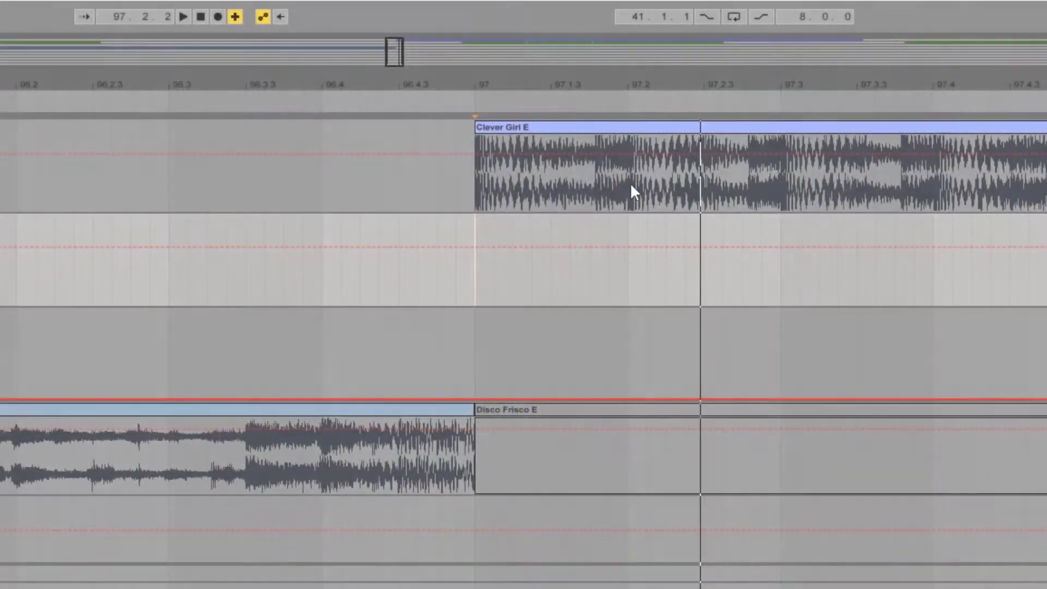
left_click(628, 186)
key("ctrl+e")
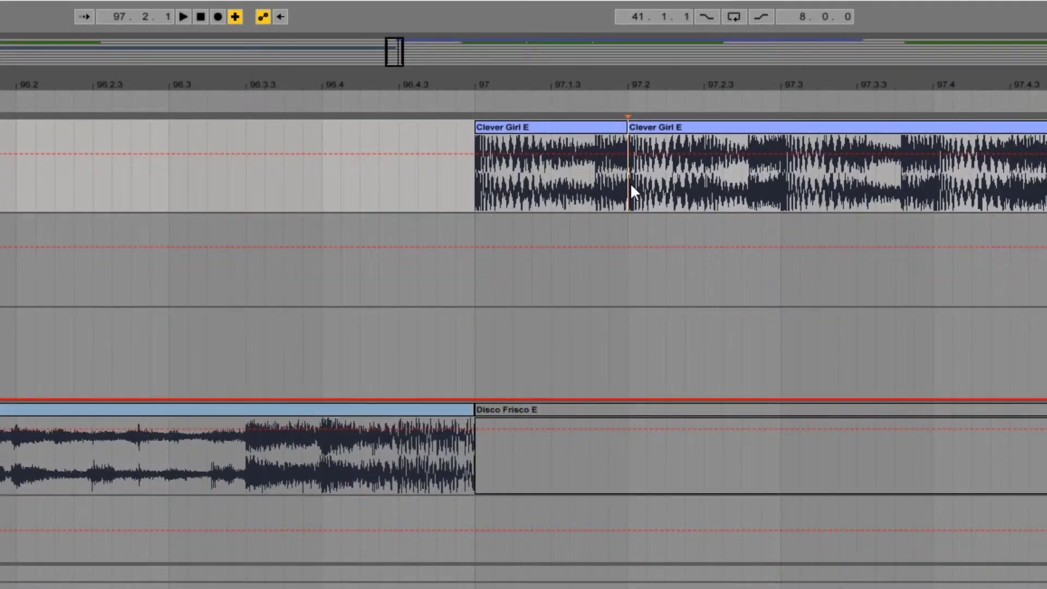
left_click(572, 128)
right_click(571, 127)
left_click(595, 150)
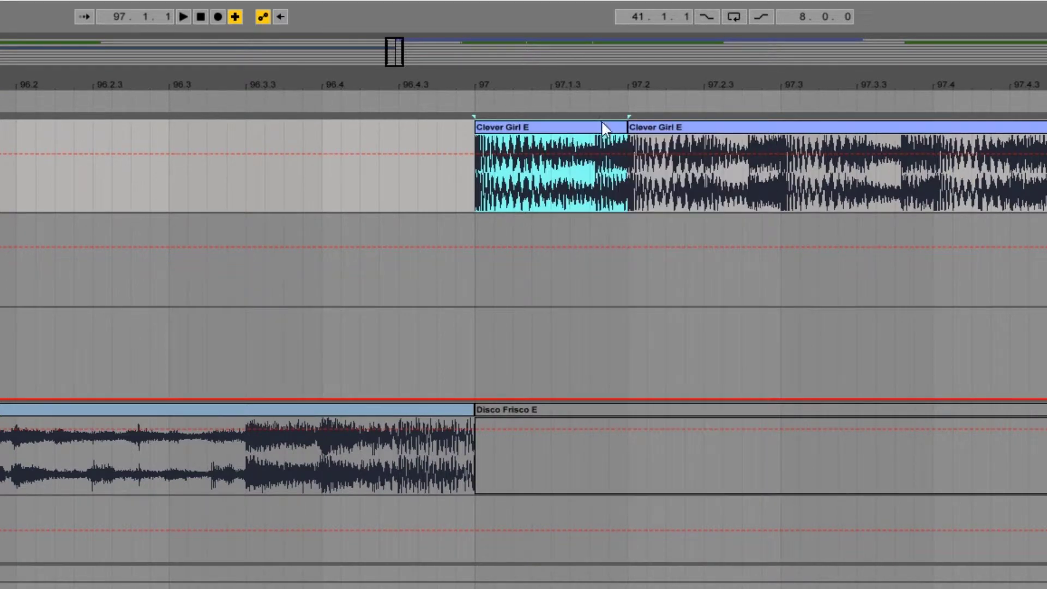
left_click_drag(606, 83, 558, 1)
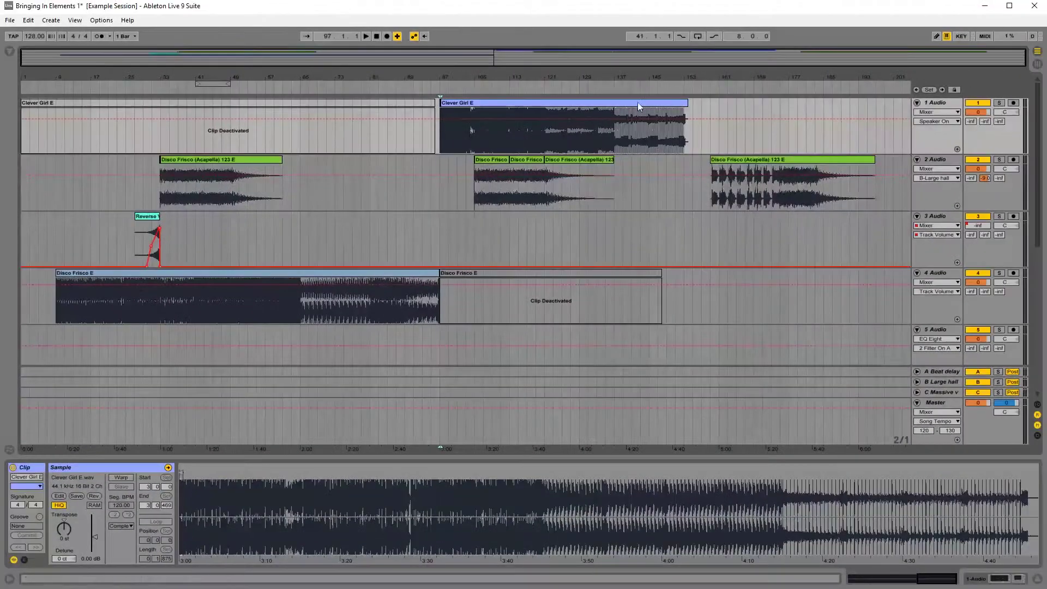
- Paste the copied Clever Girl E beat at bar 200, clear of the arrangement, and place it on 4 Audio
left_click_drag(889, 81, 604, 146)
right_click(604, 142)
left_click(623, 161)
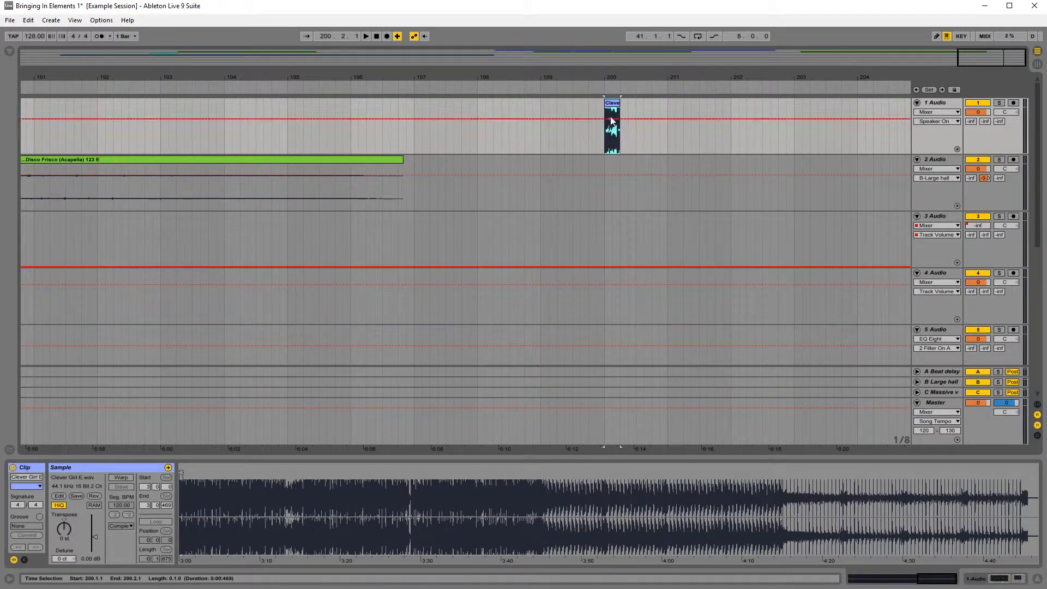
left_click_drag(620, 71, 605, 131)
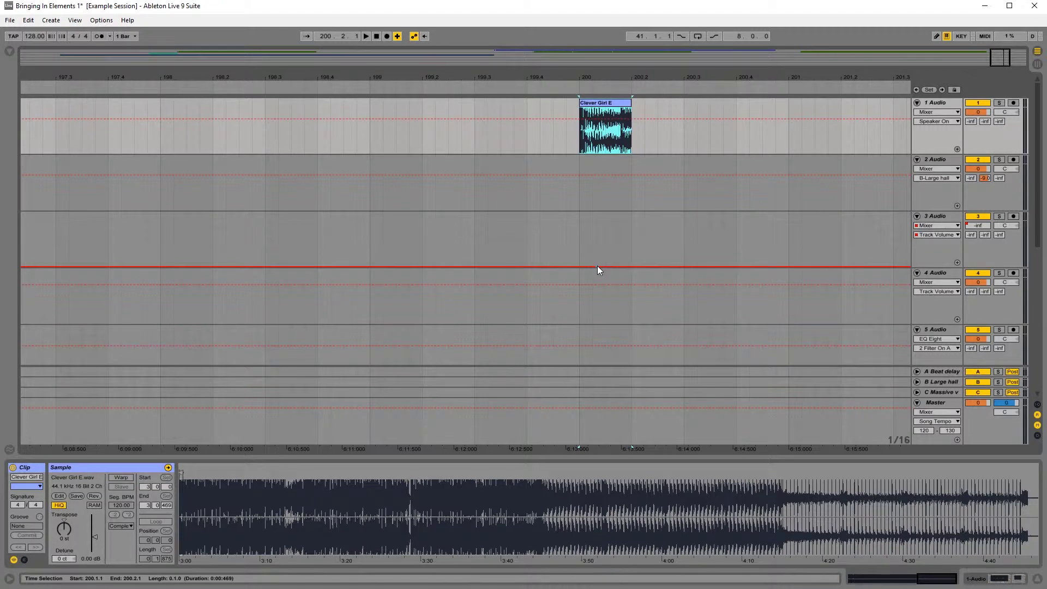
left_click(600, 299)
key("ctrl+v")
scroll(603, 286, "down", 3)
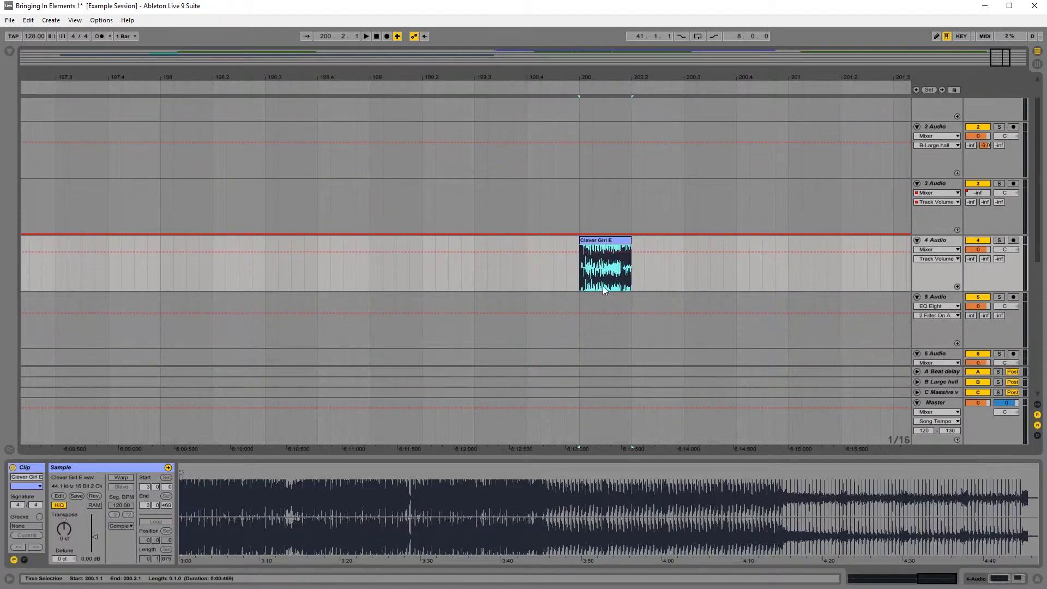
- Move the Clever Girl E beat from 4 Audio to 5 Audio, auditioning it from bar 200 on each track
left_click(575, 191)
key("space")
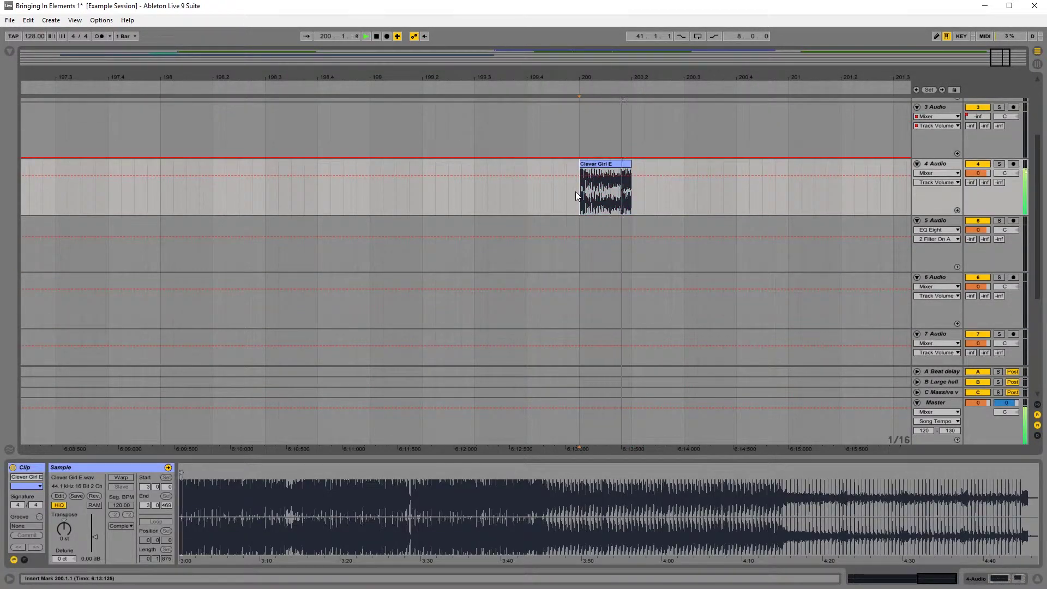
key("space")
left_click_drag(598, 164, 575, 251)
key("space")
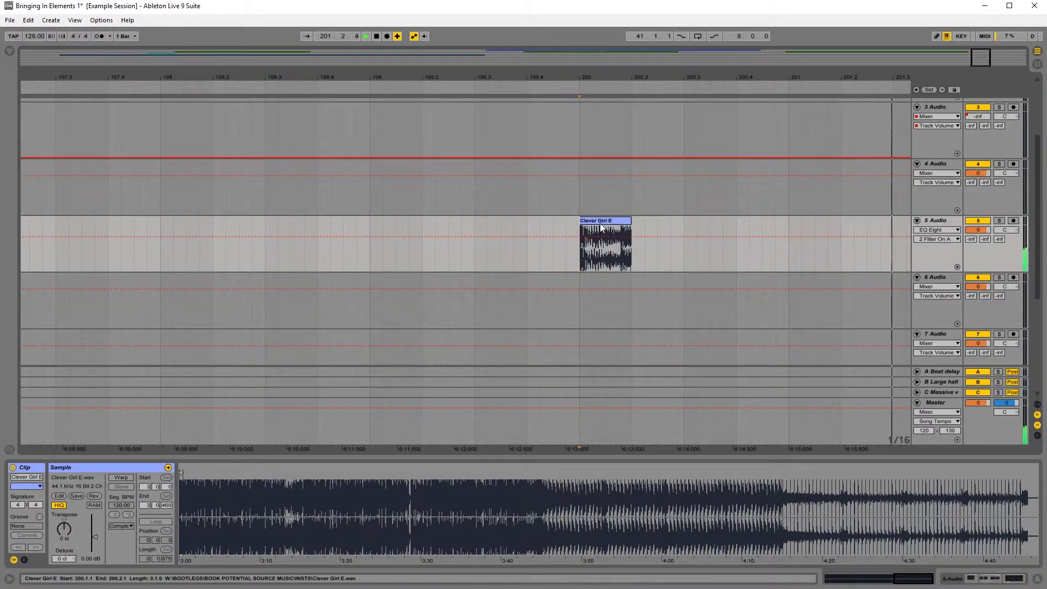
key("space")
- Trim the start of the beat on 5 Audio to 200.1.2 and play it from bar 200
mouse_move(600, 223)
left_mouse_down()
mouse_move(598, 165)
mouse_move(589, 176)
mouse_move(593, 225)
left_mouse_up()
left_click(578, 203)
left_click(582, 222)
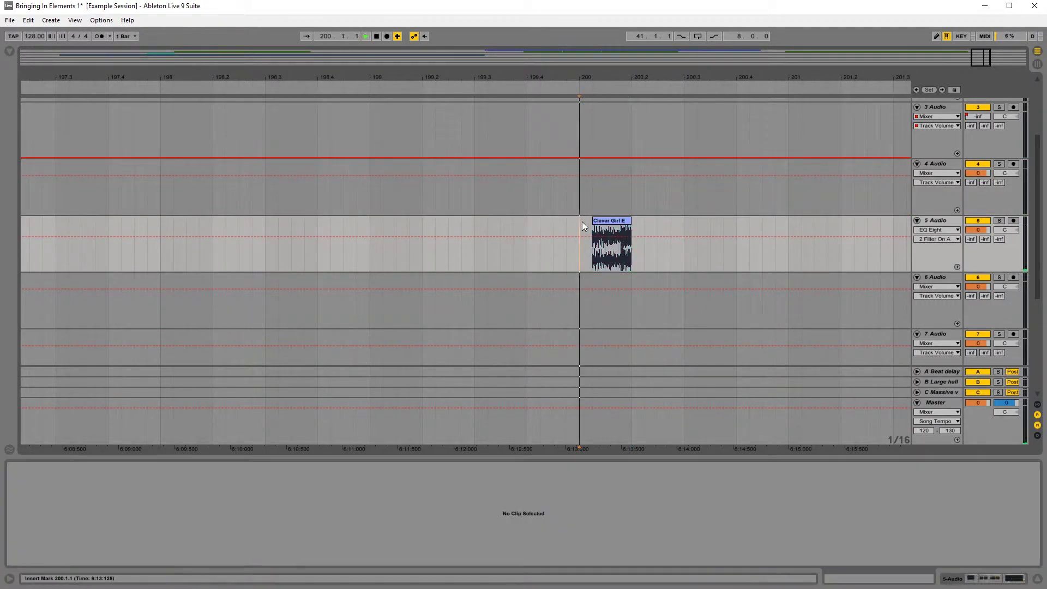
key("space")
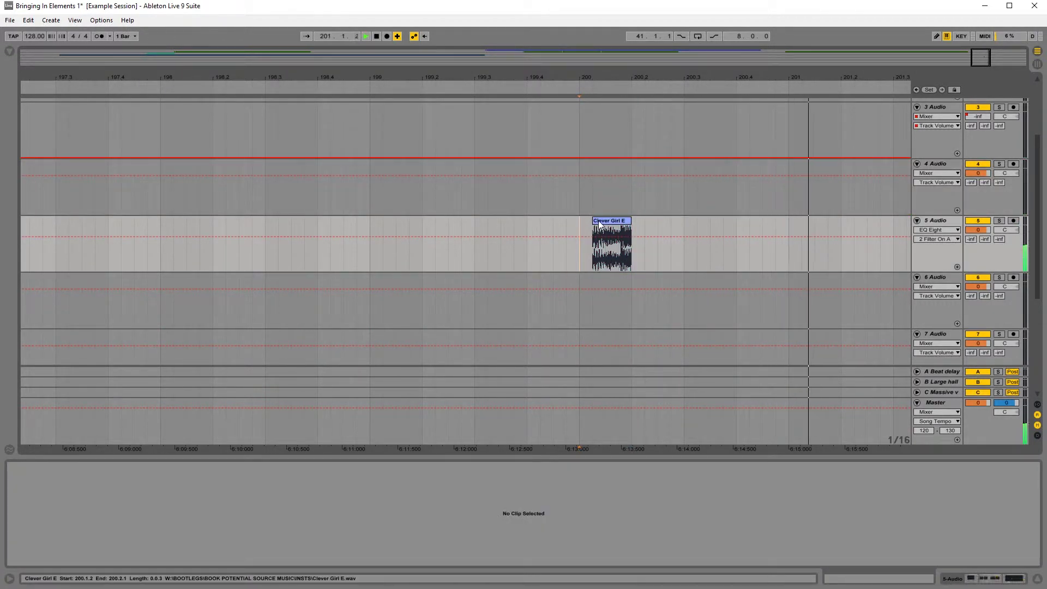
left_click(625, 227)
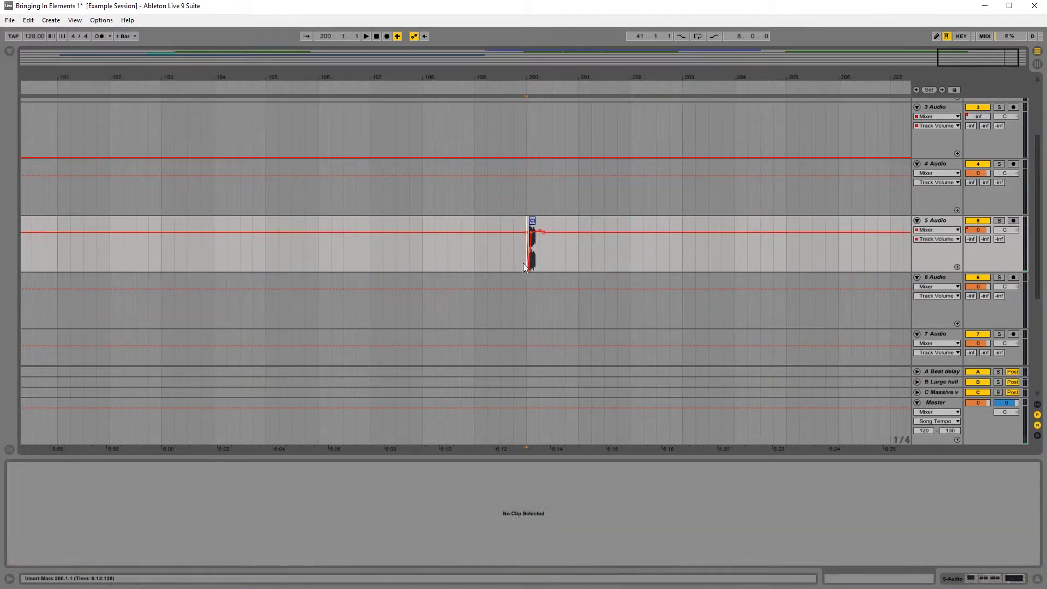
- Bounce the 5 Audio beat with its tail and place the Reverse Clever Girl Drop piece file on 6 Audio at bar 200, deactivating the source clip
left_click_drag(524, 263, 836, 257)
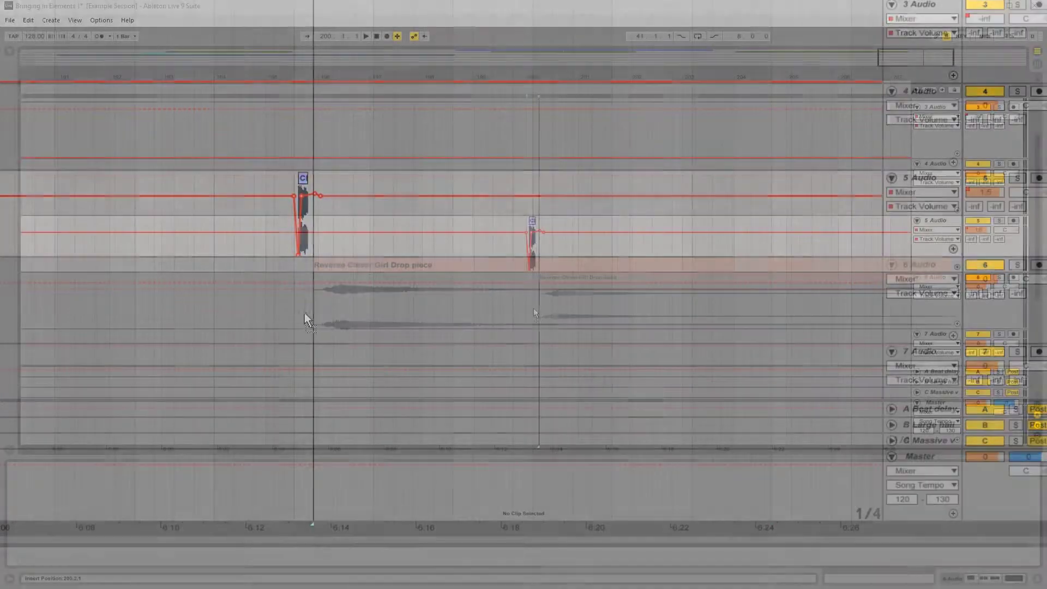
left_click(382, 311)
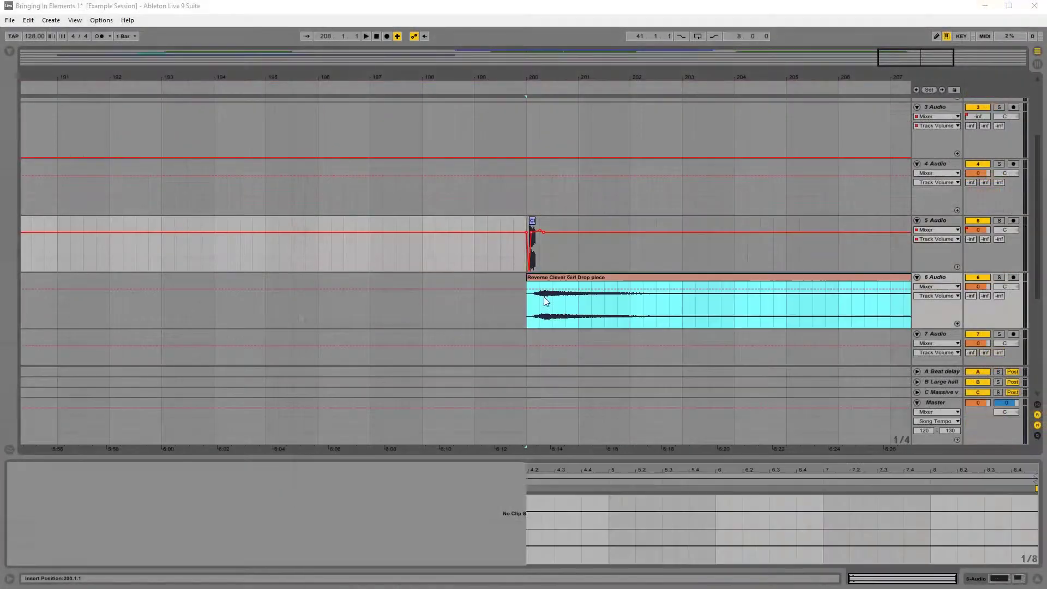
left_click(522, 256)
- Unwarp the Reverse Clever Girl Drop piece clip, set its gain to 4.31 dB, reverse it and play it from 203.4.1
left_click(559, 276)
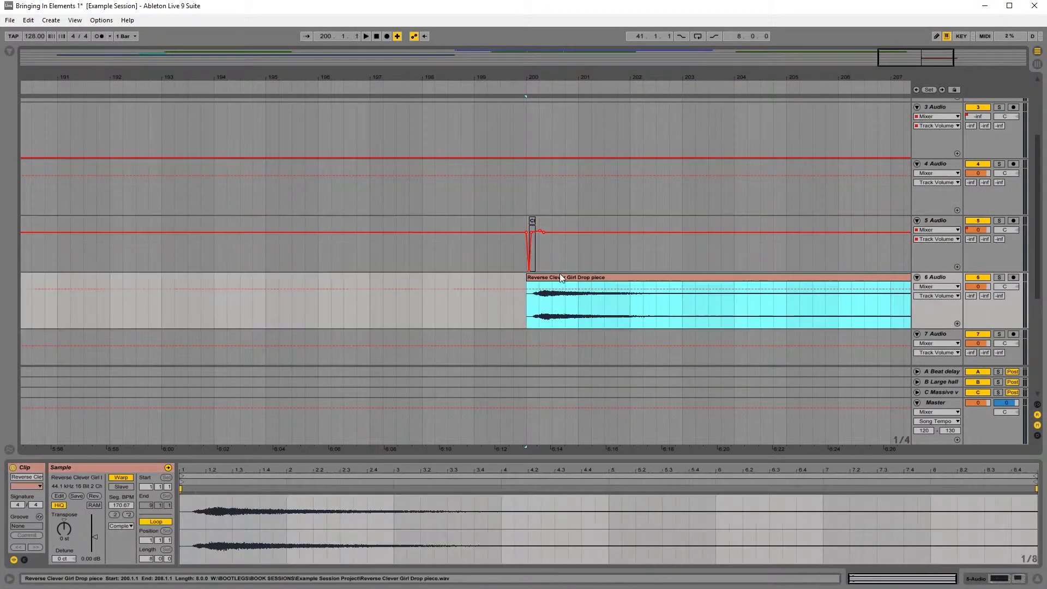
left_click(121, 478)
left_click_drag(95, 537, 95, 532)
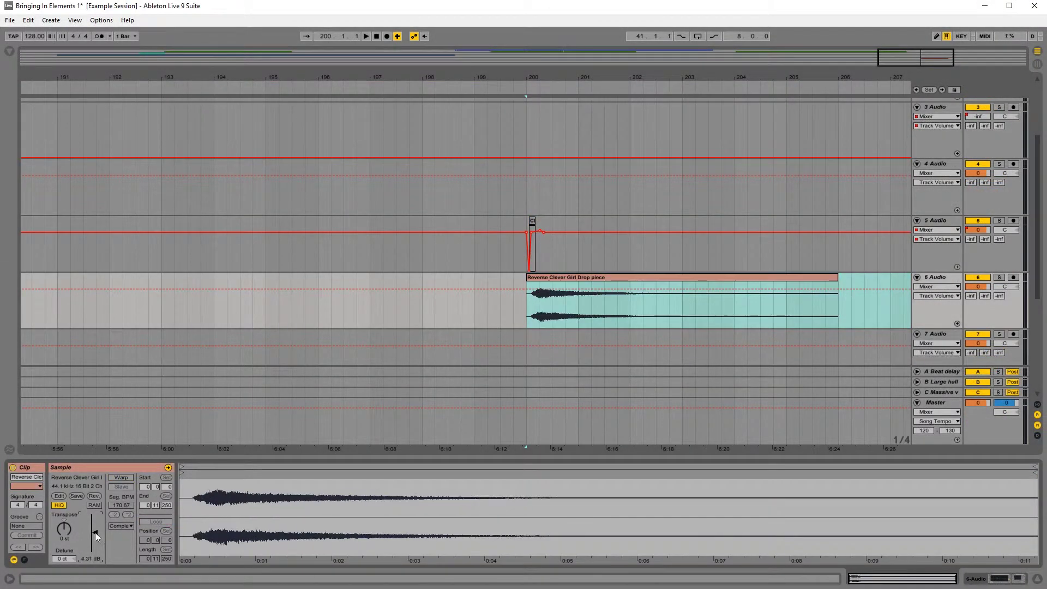
left_click(94, 496)
left_click(725, 256)
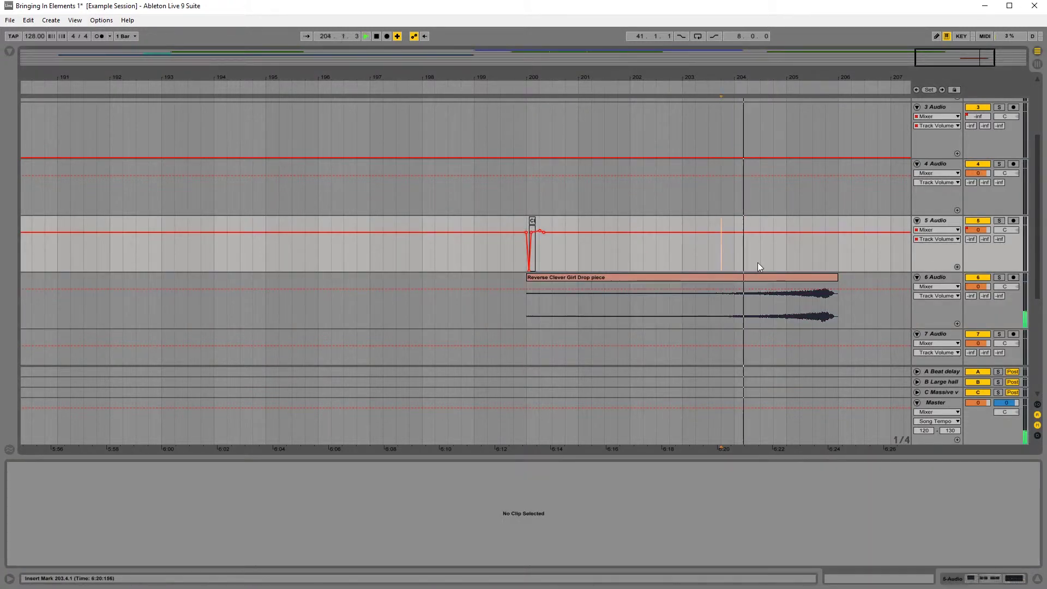
- Move the reversed Clever Girl Drop piece to 3 Audio so that its swell peaks at the drop at bar 97
left_click(783, 279)
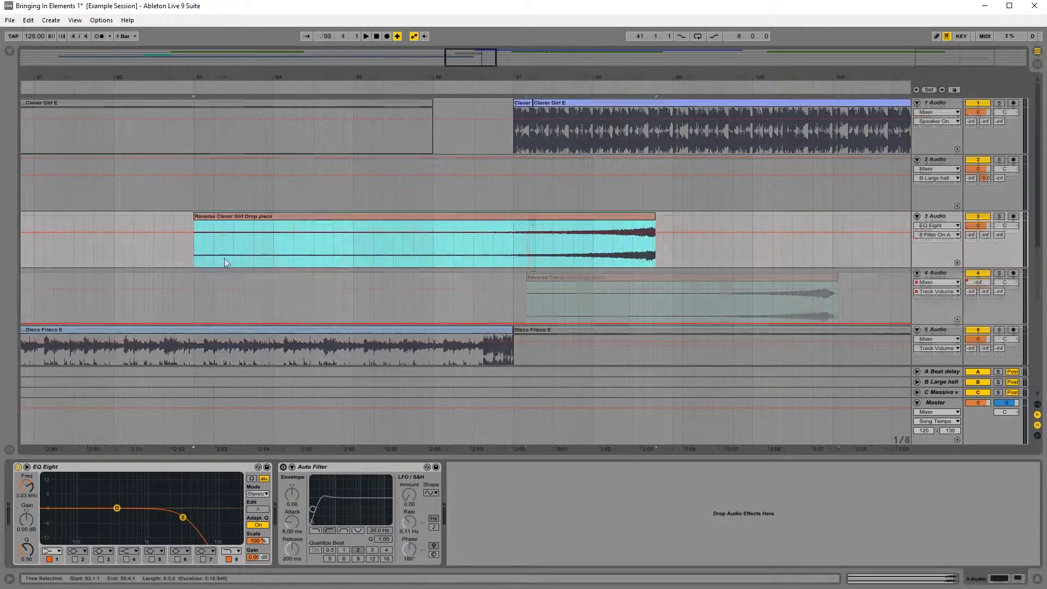
key("plus")
key("plus")
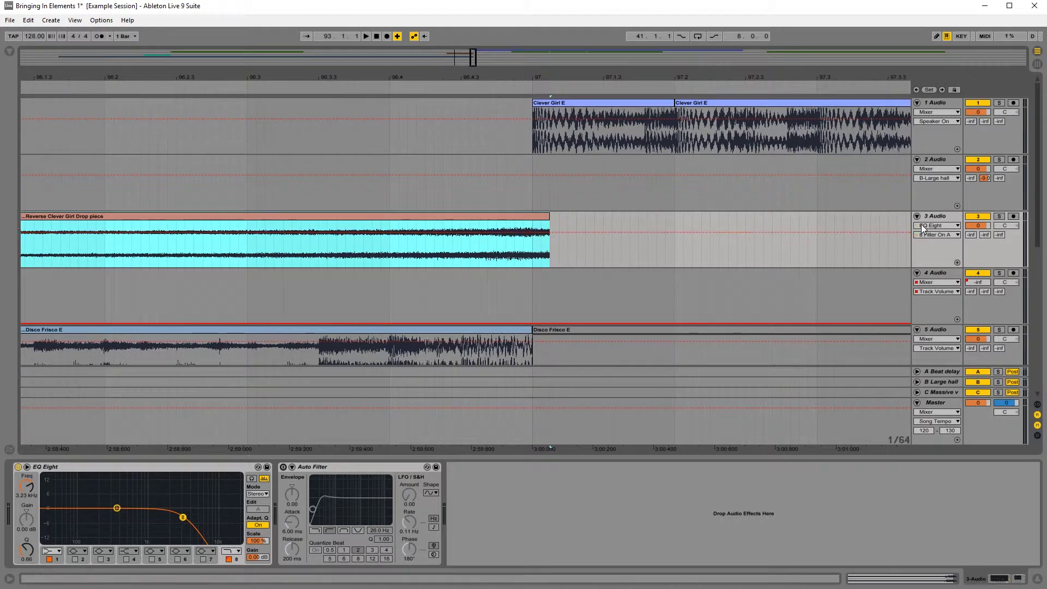